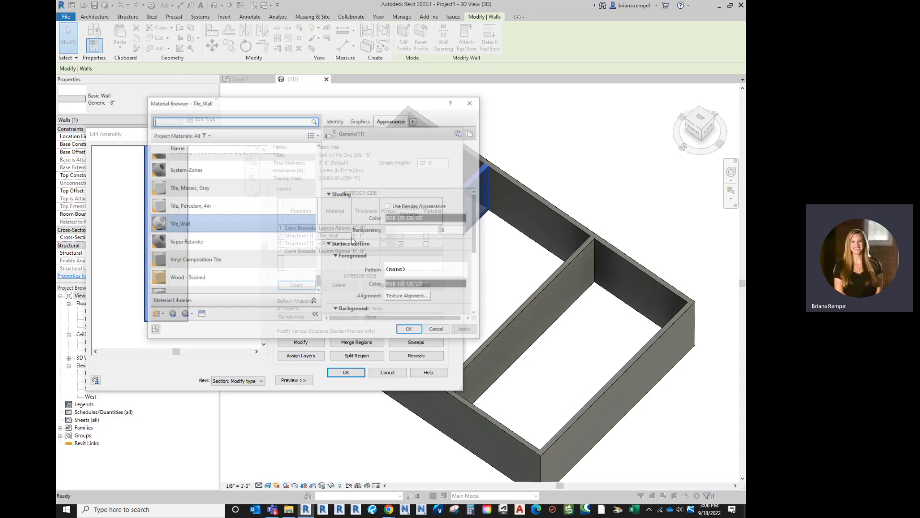
- Inspect the tile image texture used in the Tile_Wall material's appearance
left_click(413, 233)
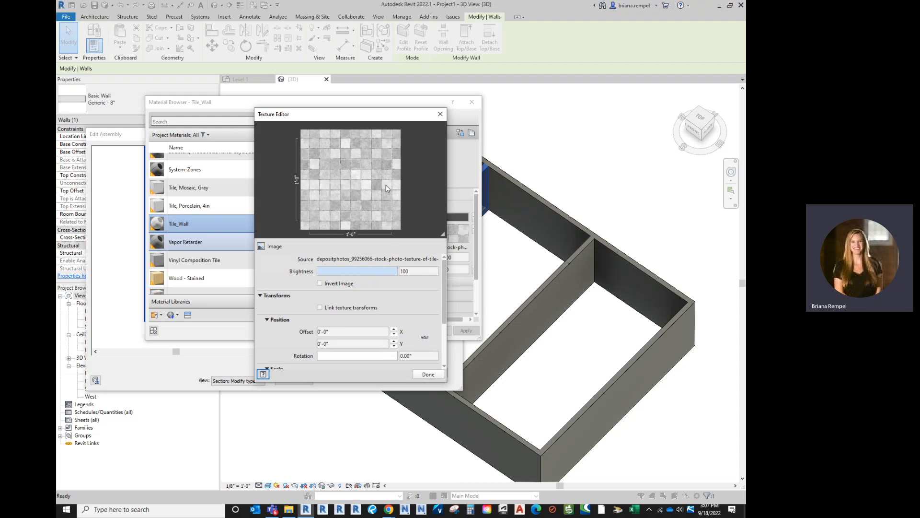
left_click(428, 374)
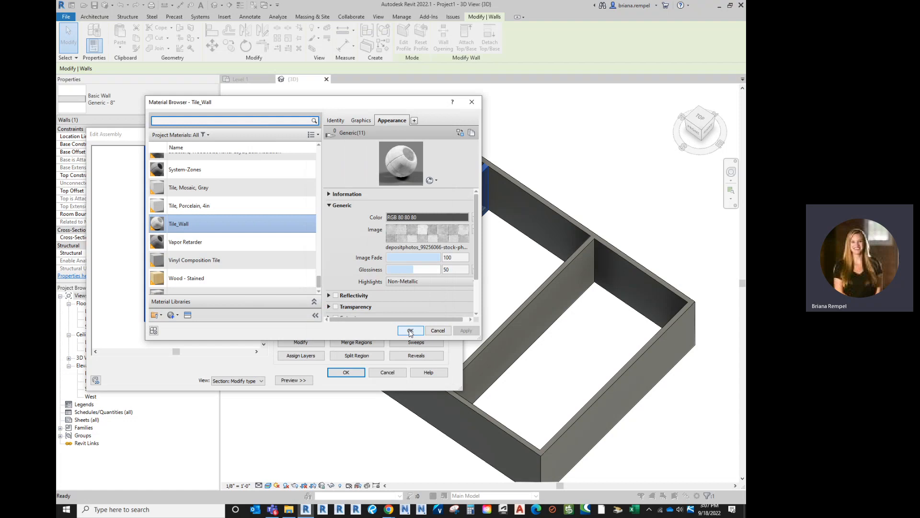
- Start a new model fill pattern named 2" Tile for the Tile_Wall material's foreground surface pattern
left_click(361, 120)
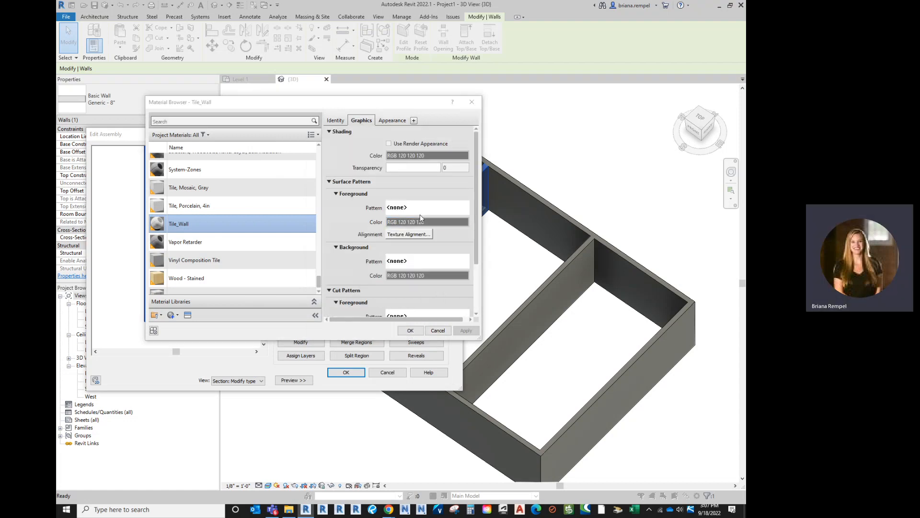
left_click(420, 213)
left_click(309, 150)
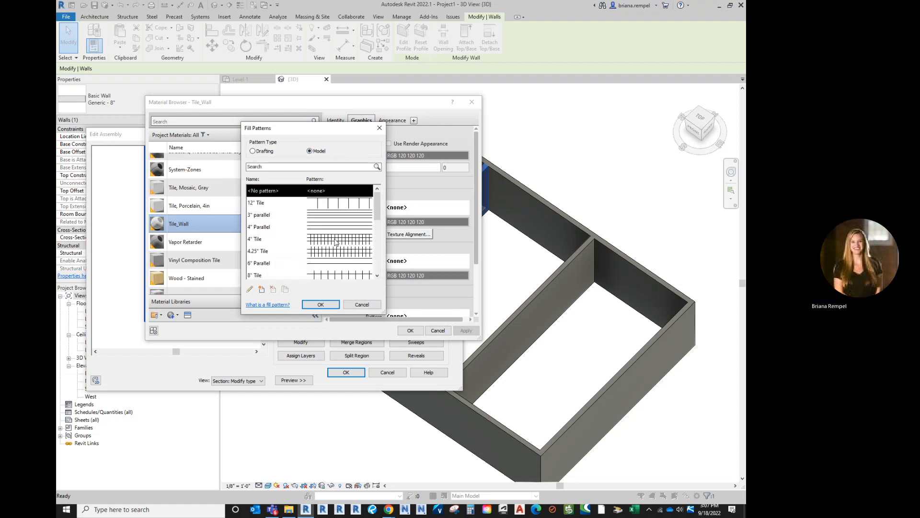
scroll(335, 242, "down", 3)
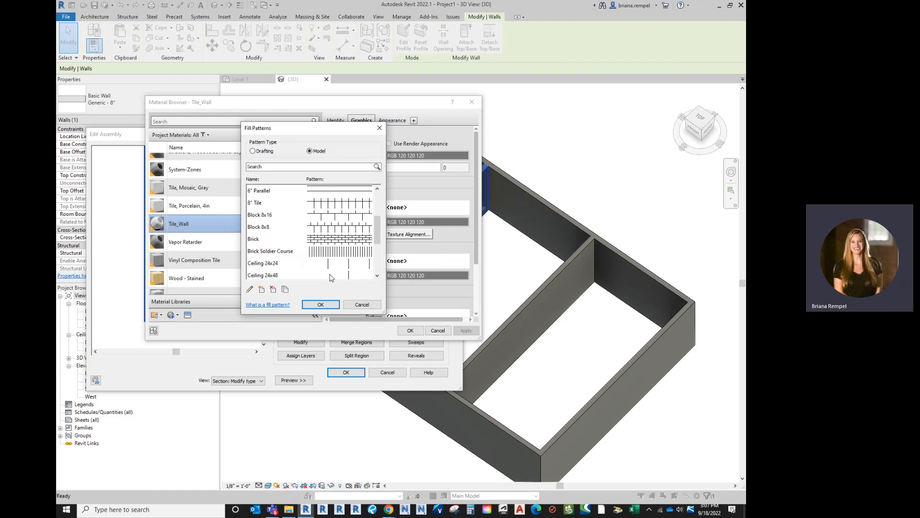
scroll(326, 271, "up", 3)
left_click(276, 239)
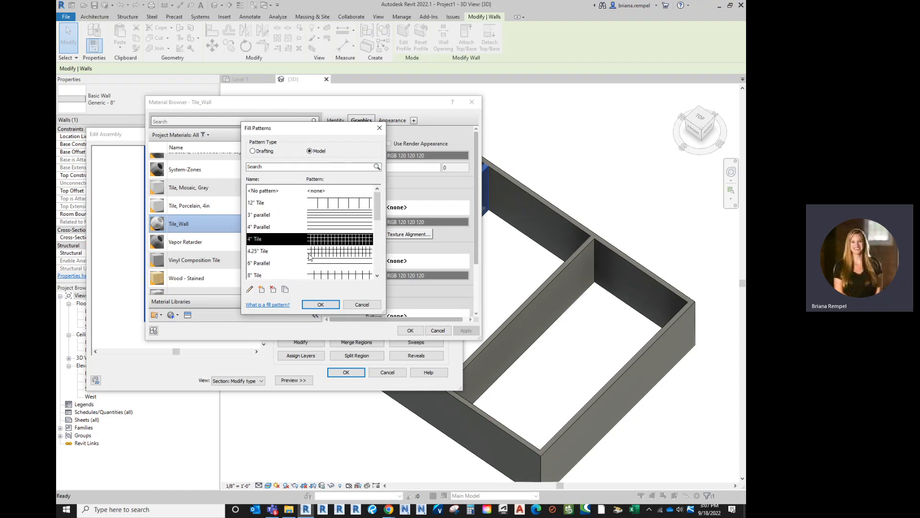
left_click(260, 290)
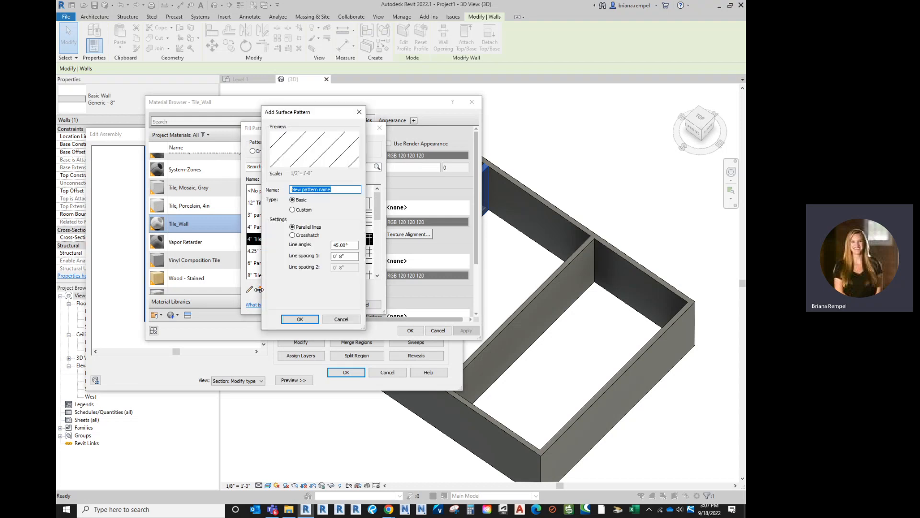
type("2\" Tile")
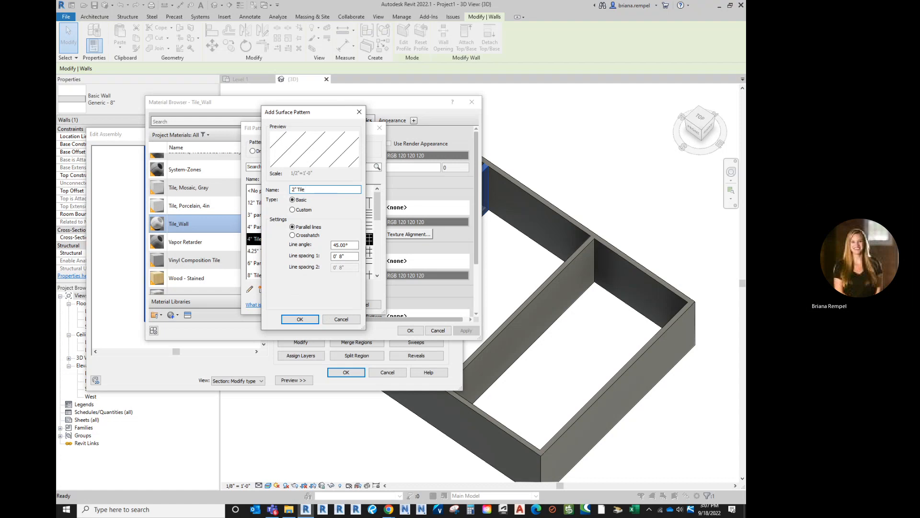
- Make the 2" Tile pattern a crosshatch with a line angle of 0
left_click(309, 235)
left_click(309, 227)
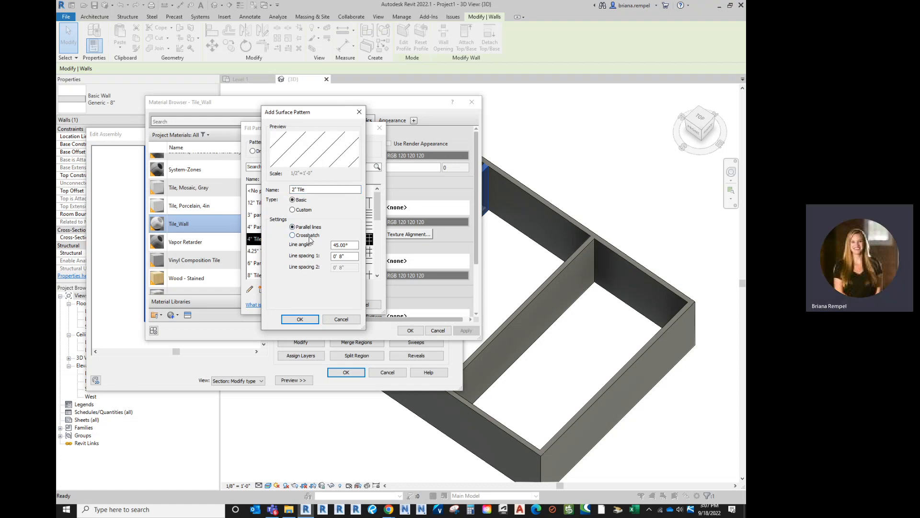
left_click(308, 236)
left_click_drag(345, 246, 323, 250)
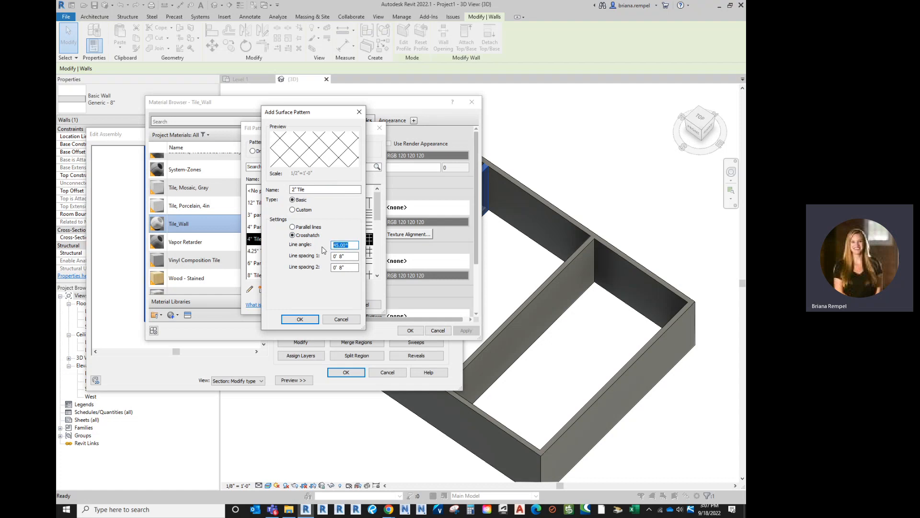
type("0")
- Set both line spacings of the 2" Tile pattern to 0' 2" and create the pattern
left_click(344, 256)
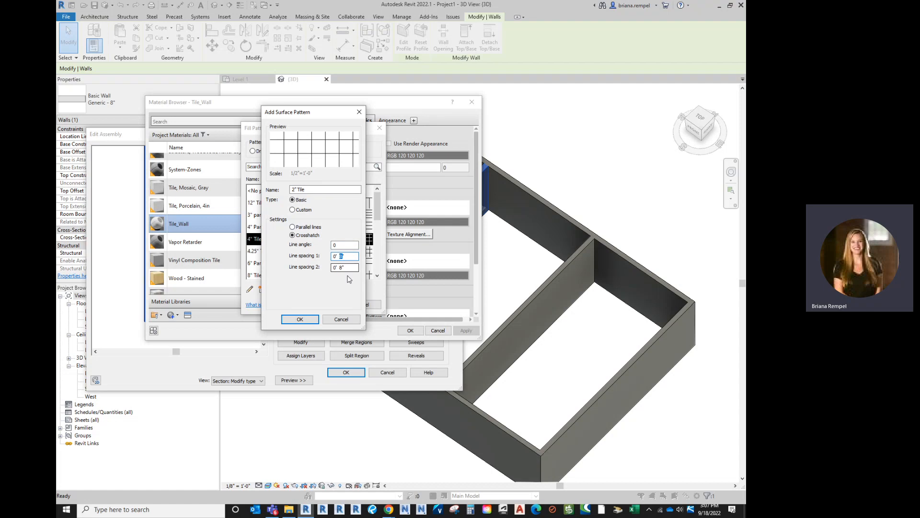
key("BackSpace")
key("BackSpace")
type("2")
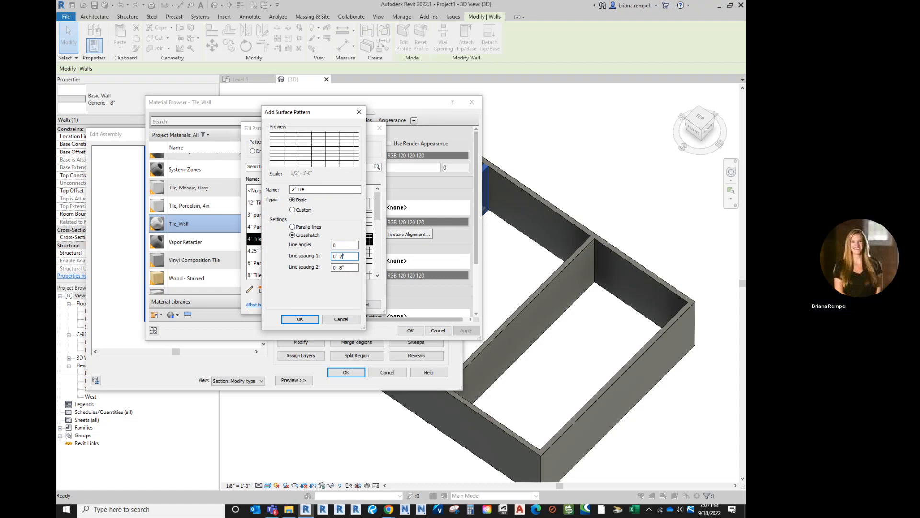
left_click(345, 267)
key("BackSpace")
key("BackSpace")
type("2")
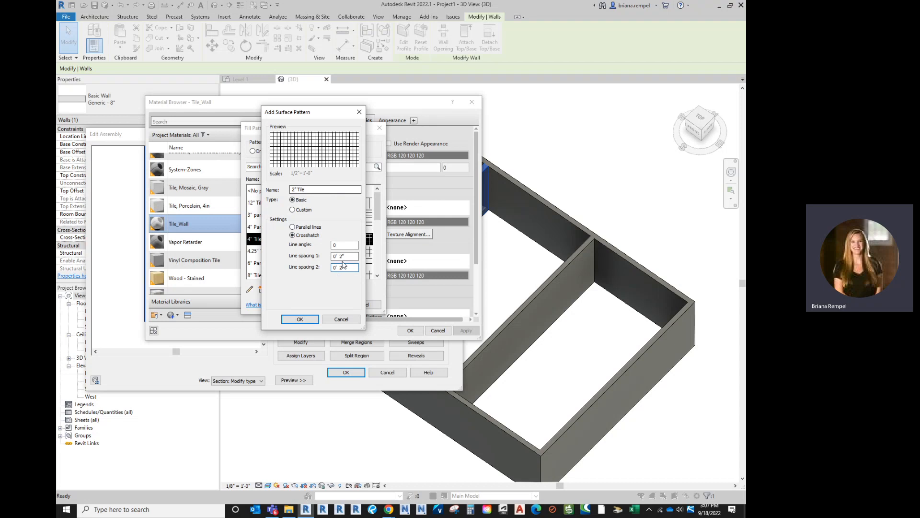
left_click(299, 319)
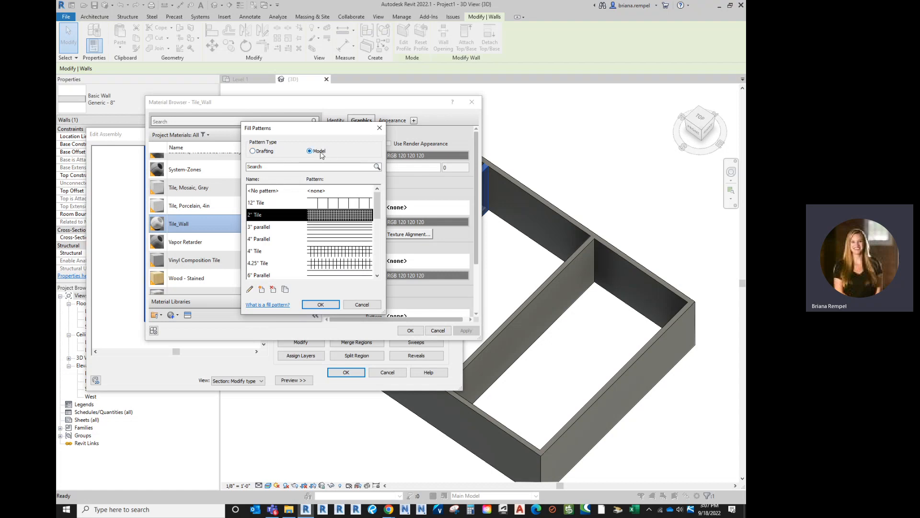
- Assign the 2" Tile pattern to the Tile_Wall surface foreground and save the Gwb w/ Tile One Side - 8" wall type
left_click(320, 305)
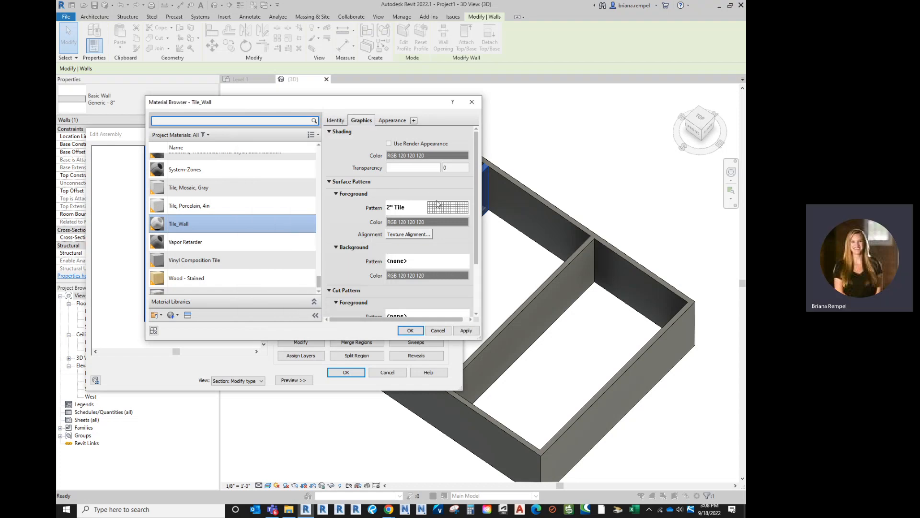
left_click(405, 330)
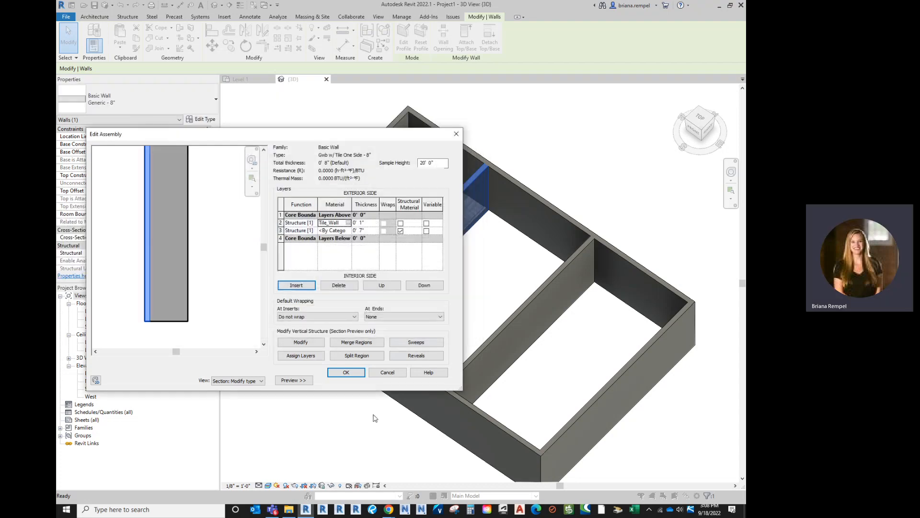
left_click(352, 376)
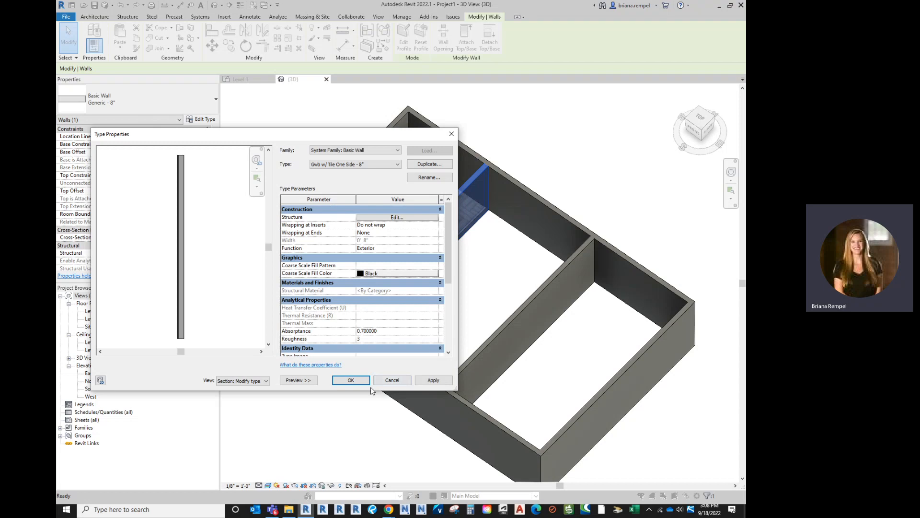
left_click(355, 379)
left_click(314, 381)
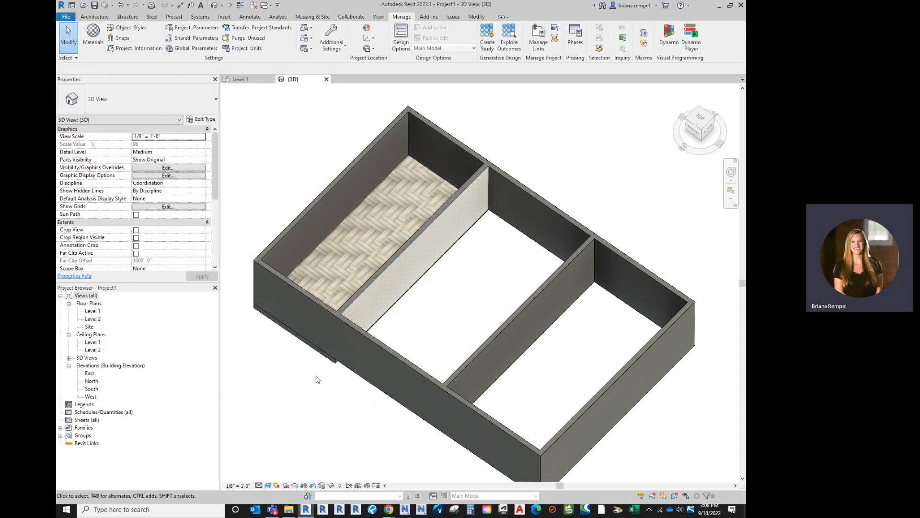
- Examine the tile finish on both faces of the partition wall beside the wood floor in the 3D view
scroll(398, 307, "up", 5)
scroll(398, 303, "up", 5)
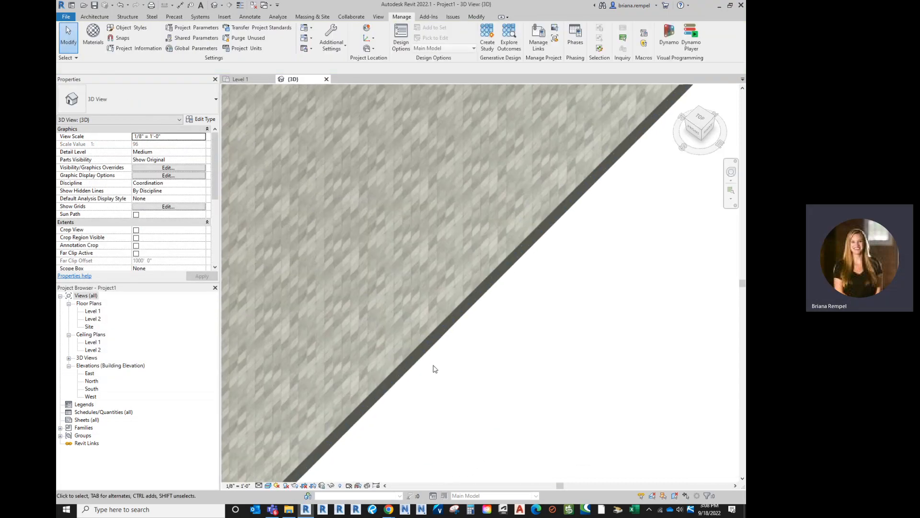
scroll(445, 375, "down", 3)
middle_click_drag(527, 355, 522, 396)
scroll(522, 396, "down", 3)
scroll(524, 400, "down", 4)
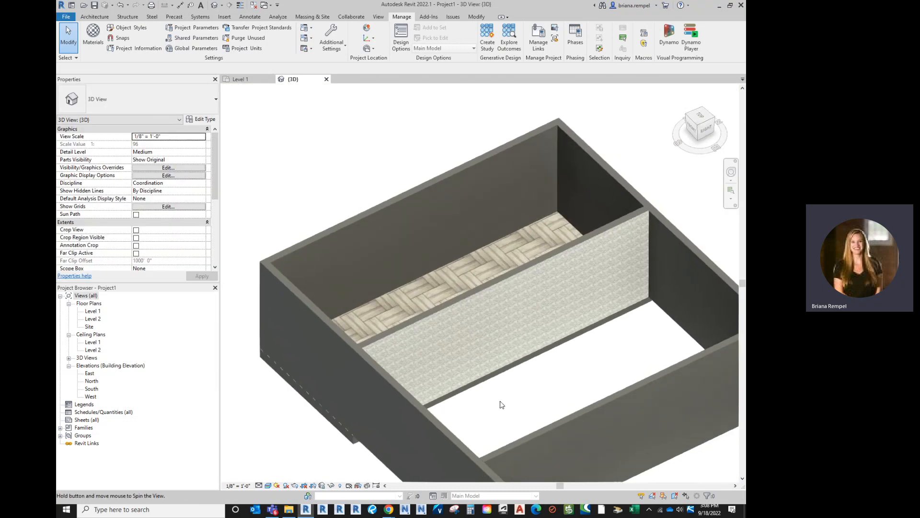
left_click(459, 301)
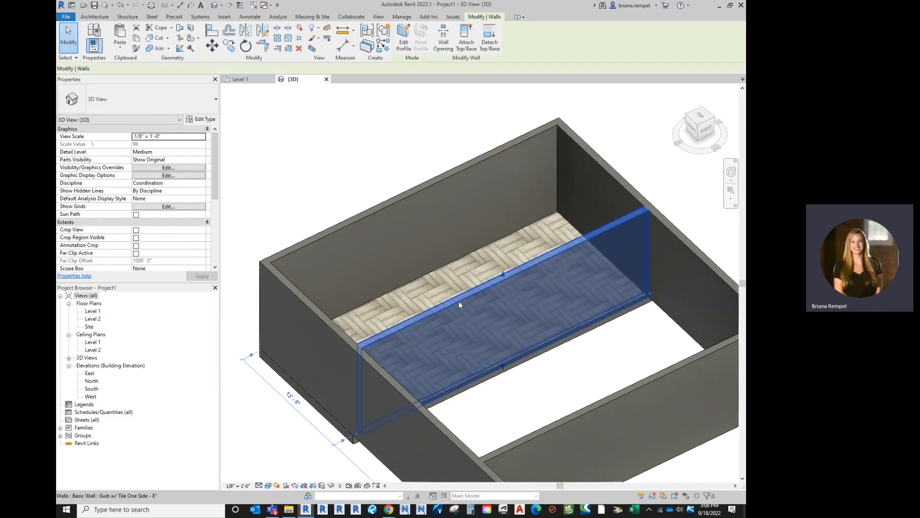
left_click(496, 411)
middle_click_drag(490, 413, 727, 432, "shift")
middle_click_drag(692, 402, 368, 230)
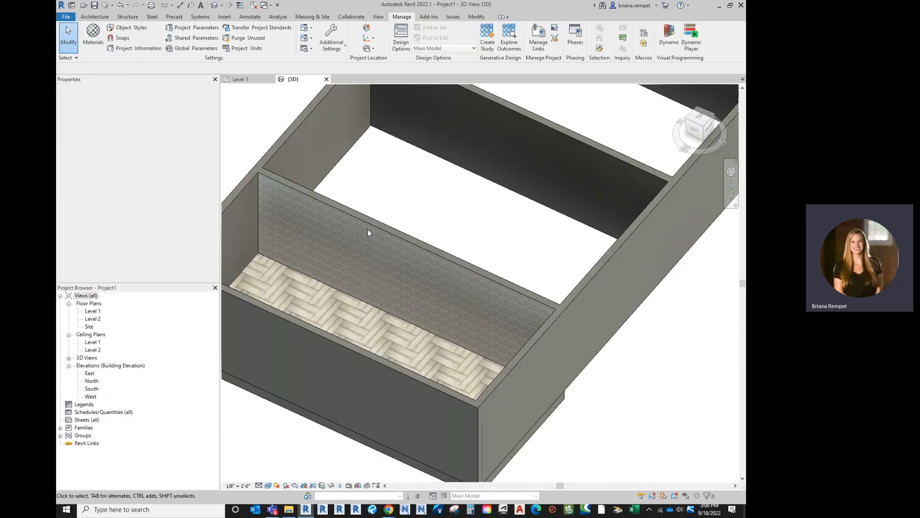
scroll(368, 233, "up", 5)
- Check the tiled partition wall's orientation in the Level 1 floor plan
double_click(92, 311)
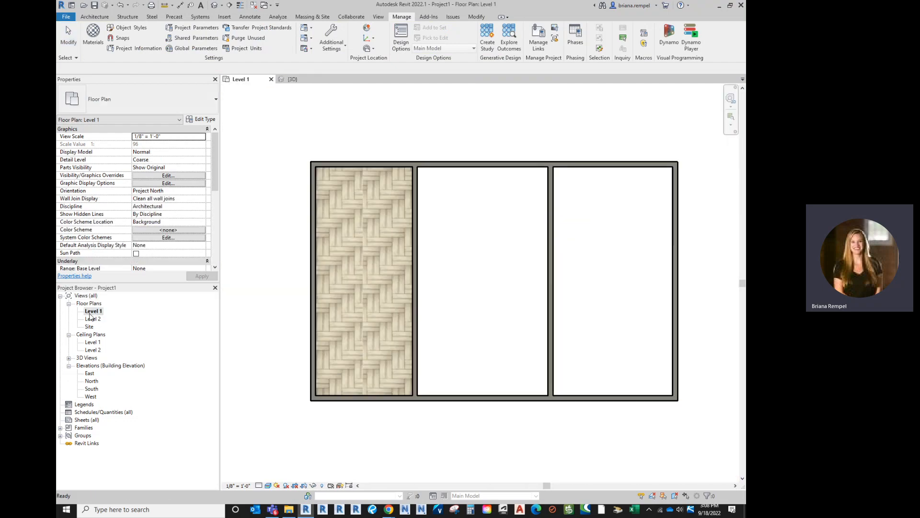
left_click(417, 328)
scroll(418, 328, "up", 3)
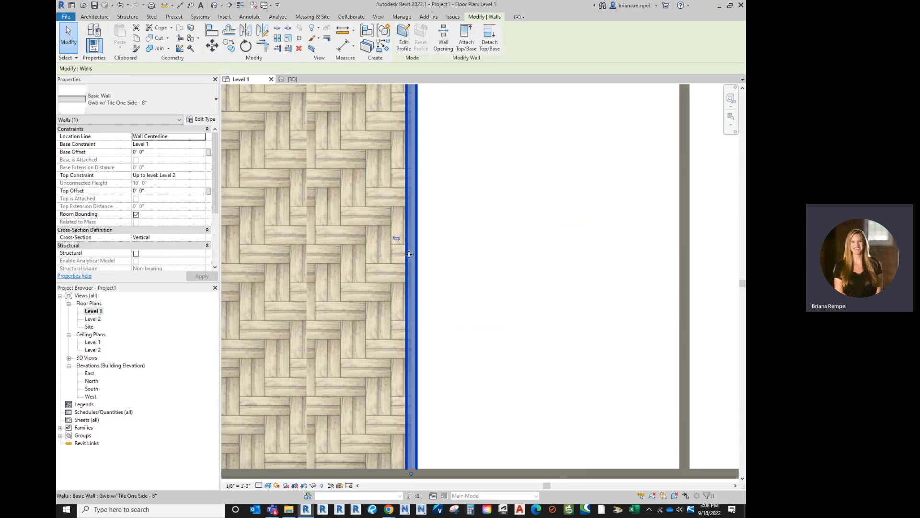
left_click(432, 267)
scroll(429, 268, "down", 5)
- Return to the 3D view and examine the tiled wall face along the wood floor up close
left_click(290, 79)
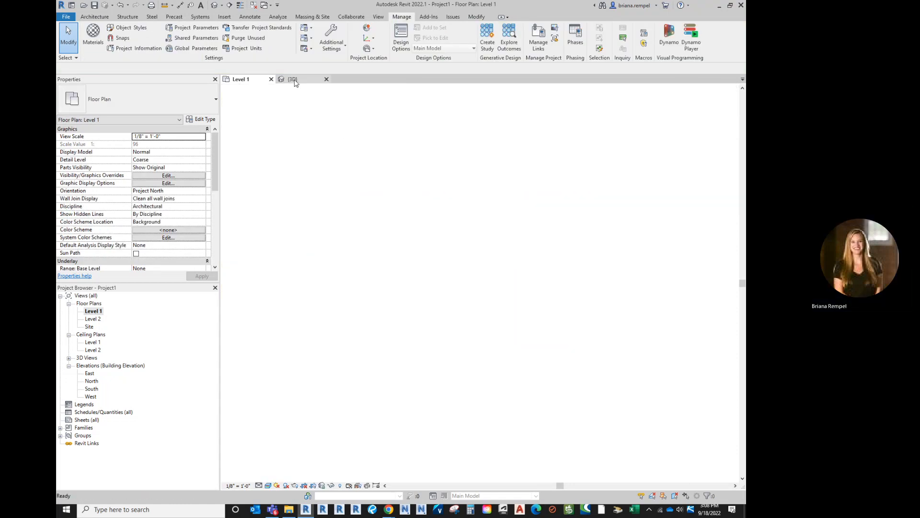
scroll(521, 221, "down", 3)
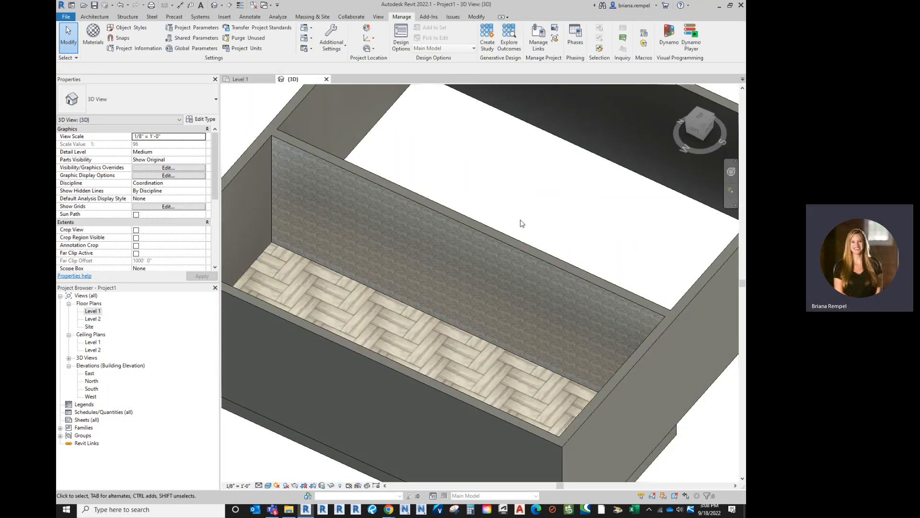
scroll(364, 286, "up", 3)
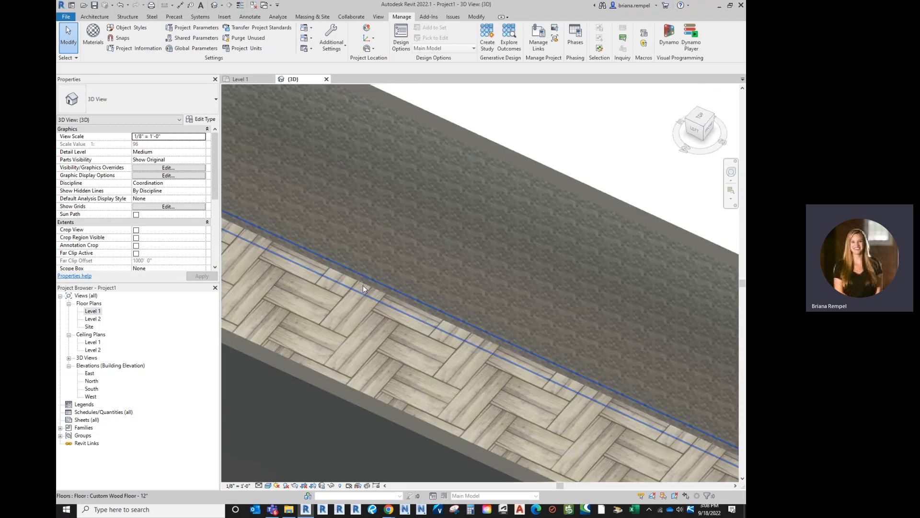
scroll(363, 285, "up", 1)
scroll(452, 284, "up", 1)
scroll(378, 251, "down", 2)
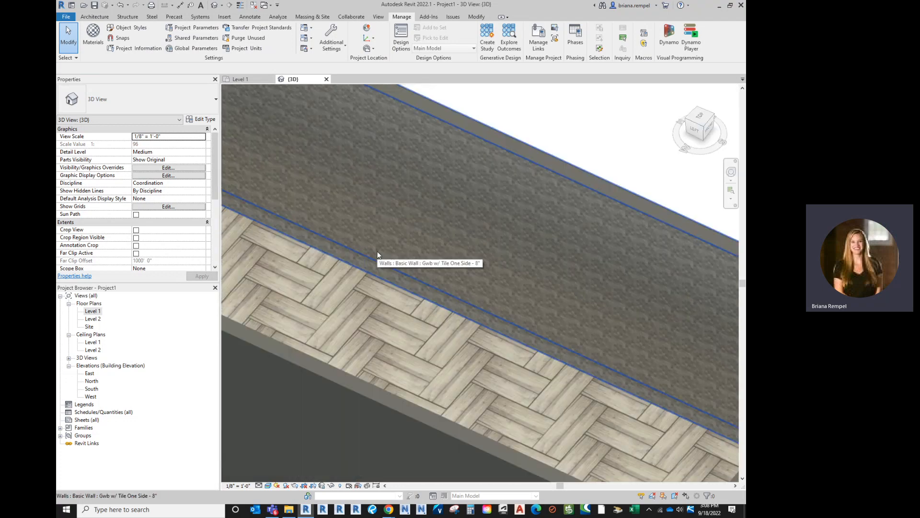
scroll(378, 252, "down", 4)
middle_click_drag(433, 182, 434, 213)
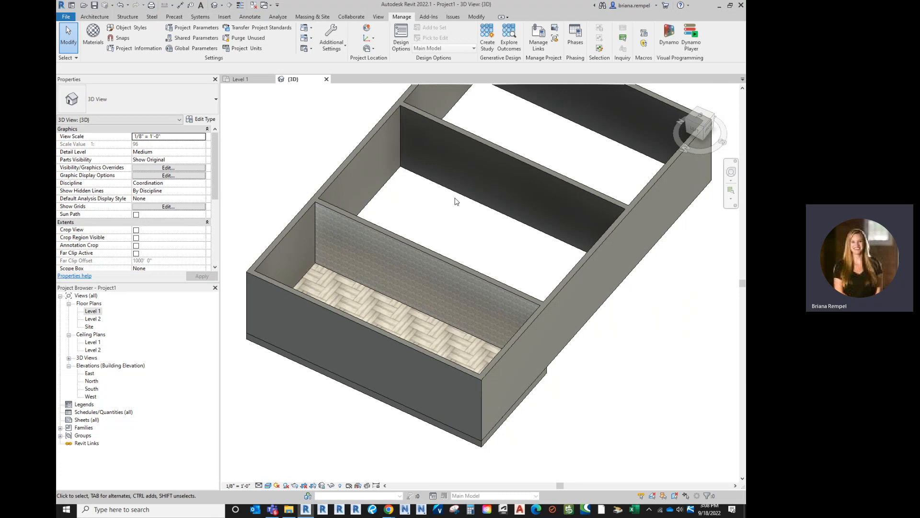
- Duplicate the second partition wall's Generic - 8" type as Gwb w/ Tile Wainscot - 8"
middle_click_drag(477, 213, 365, 231)
left_click(356, 199)
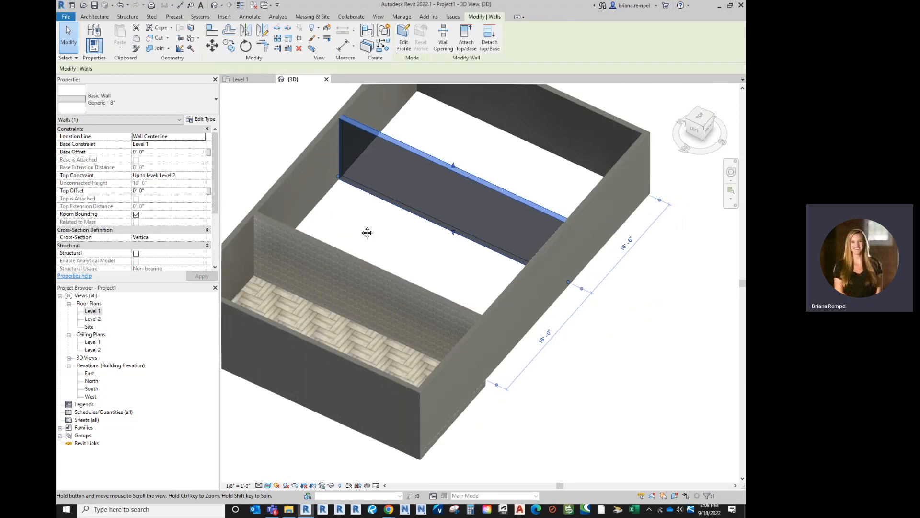
scroll(362, 206, "up", 1)
left_click(358, 227)
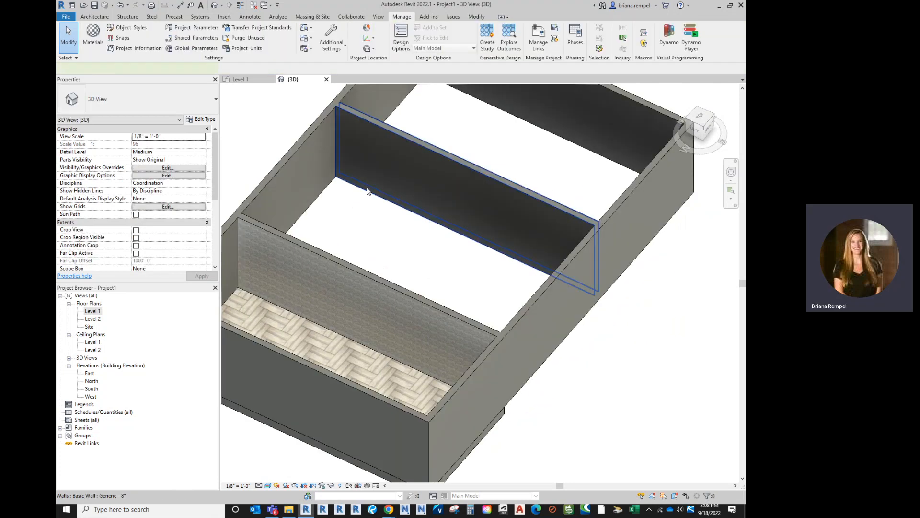
left_click(368, 191)
left_click(201, 119)
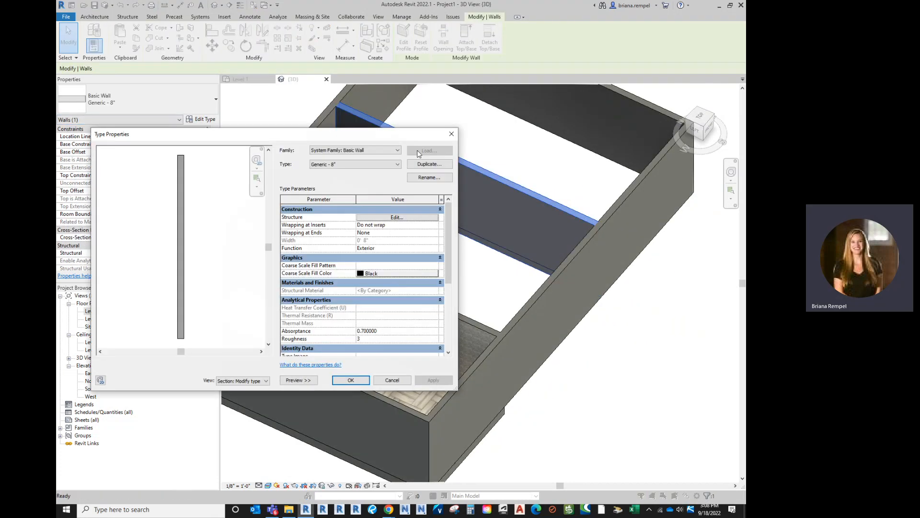
left_click(426, 165)
key("End")
key("BackSpace")
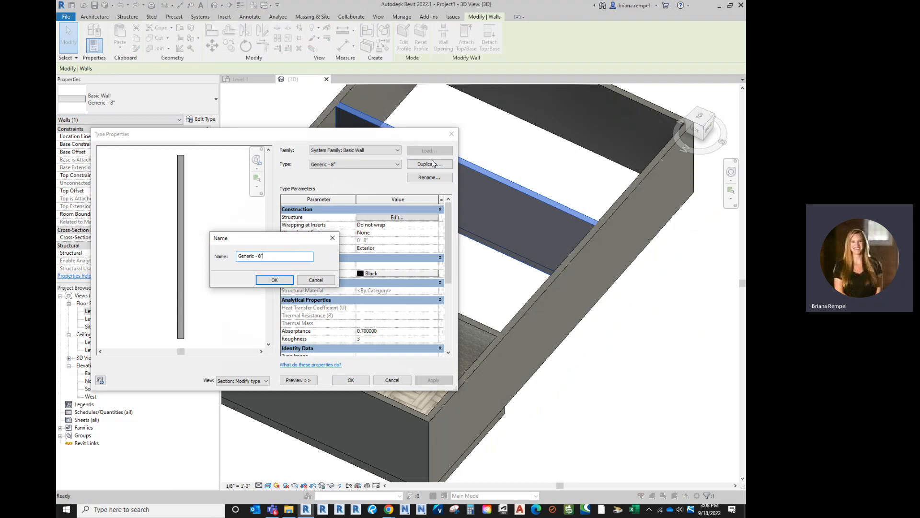
key("BackSpace")
key("BackSpace")
key("BackSpace")
key("BackSpace")
key("BackSpace")
key("BackSpace")
key("BackSpace")
type("Gwb w/ Tile Wai")
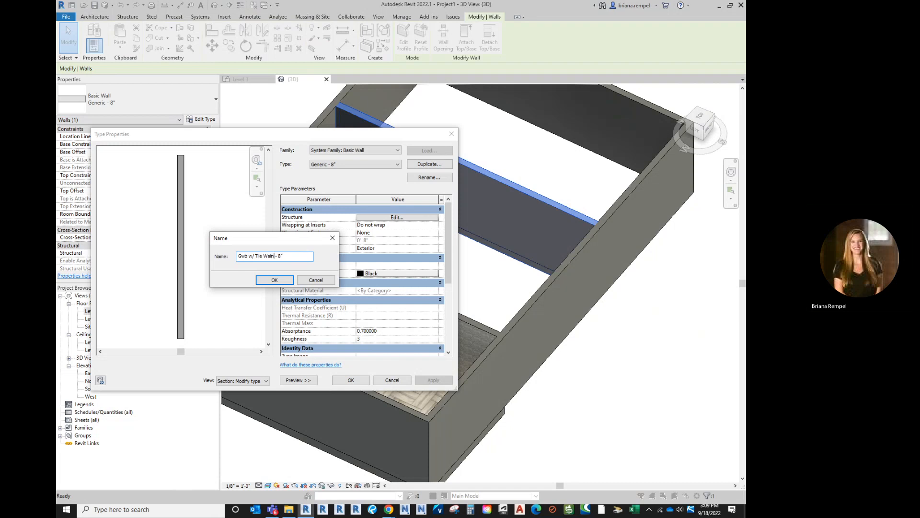
type("nscot")
key("Return")
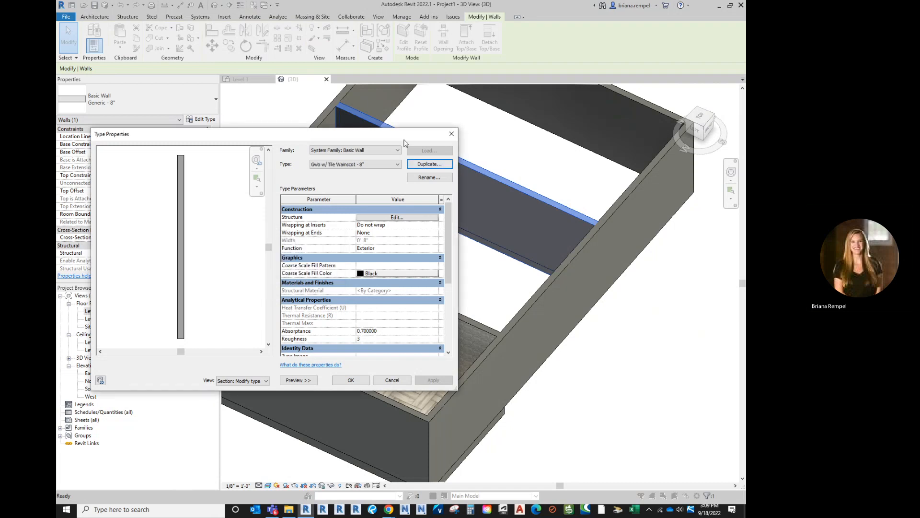
- Add a 1" layer on the exterior side of the wainscot wall's structure and set the existing structural layer to 7"
left_click(379, 218)
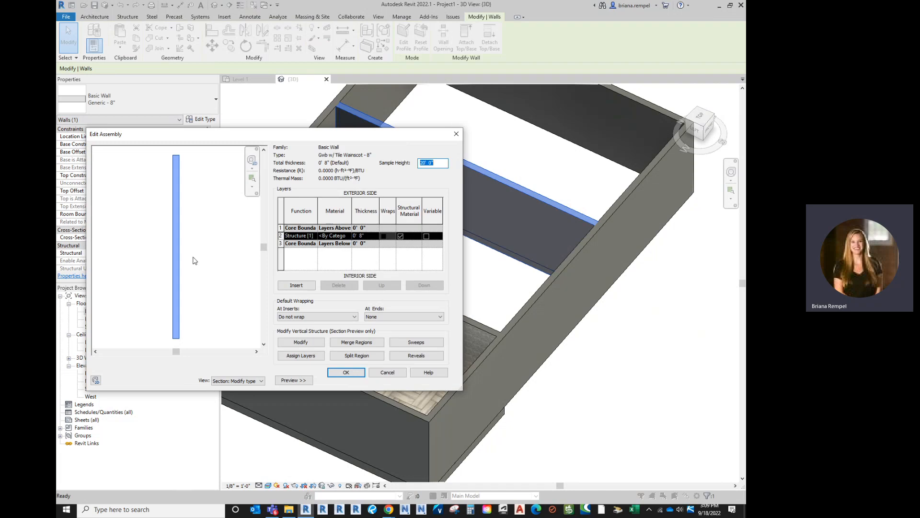
scroll(173, 342, "up", 3)
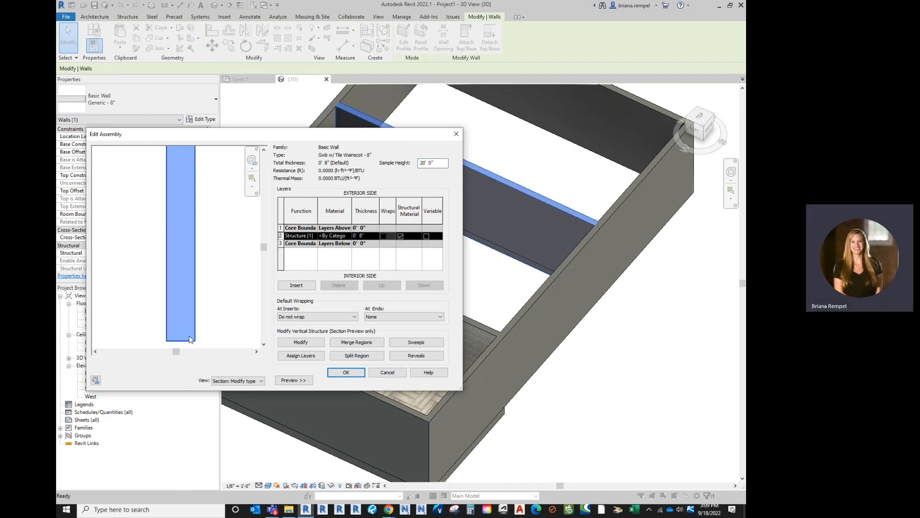
left_click(296, 284)
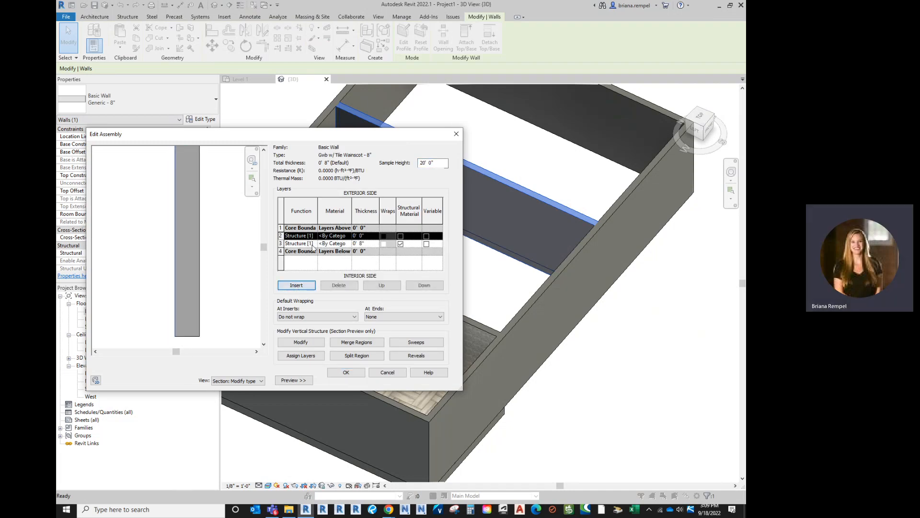
left_click(371, 236)
type("0'")
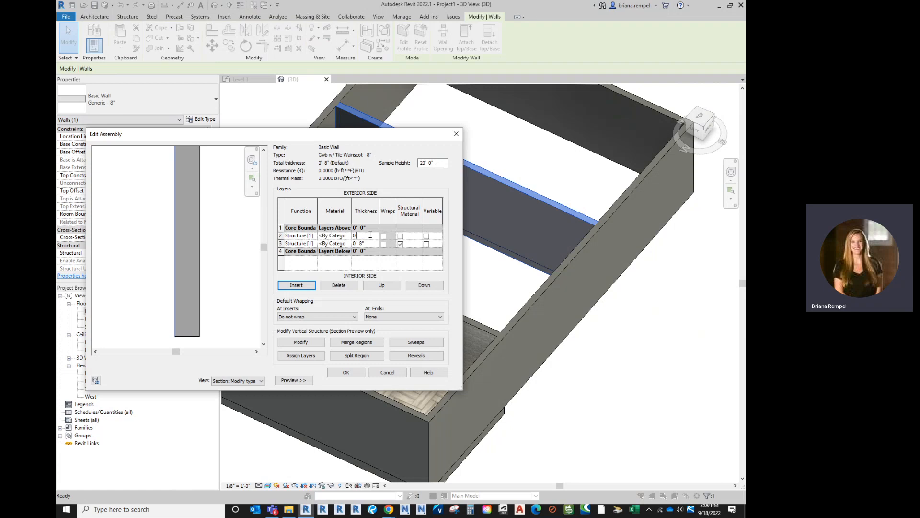
type(" 1")
left_click(374, 243)
type("0 7")
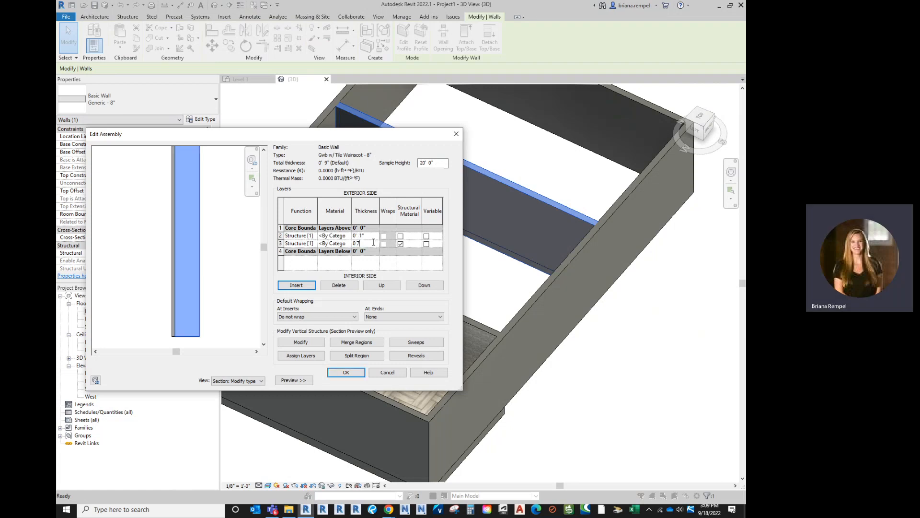
left_click(367, 235)
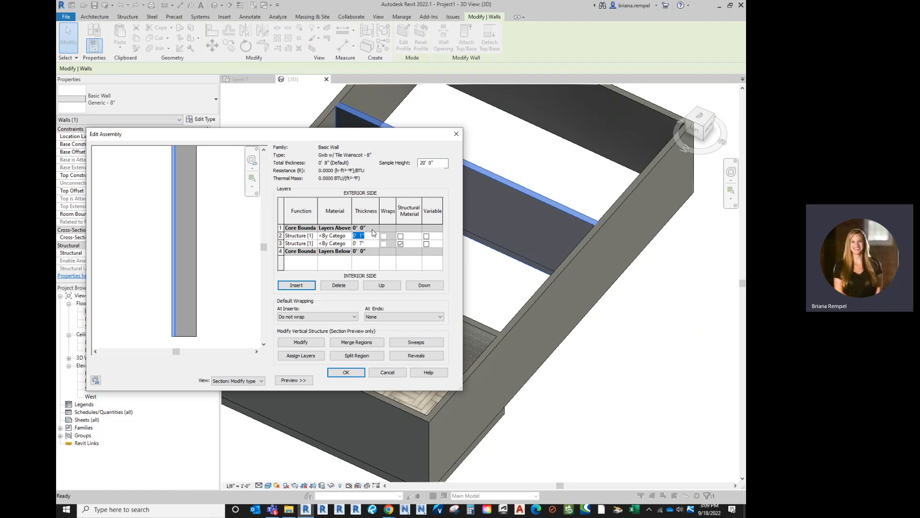
left_click(232, 274)
scroll(215, 324, "down", 2)
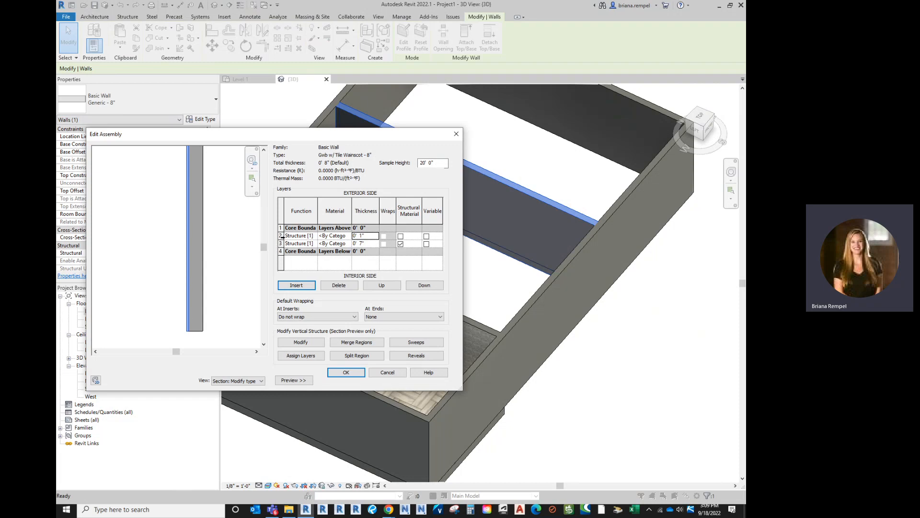
- Split the 1" exterior layer with Split Region at 3' - 0" above the wall base in the section preview
left_click(281, 236)
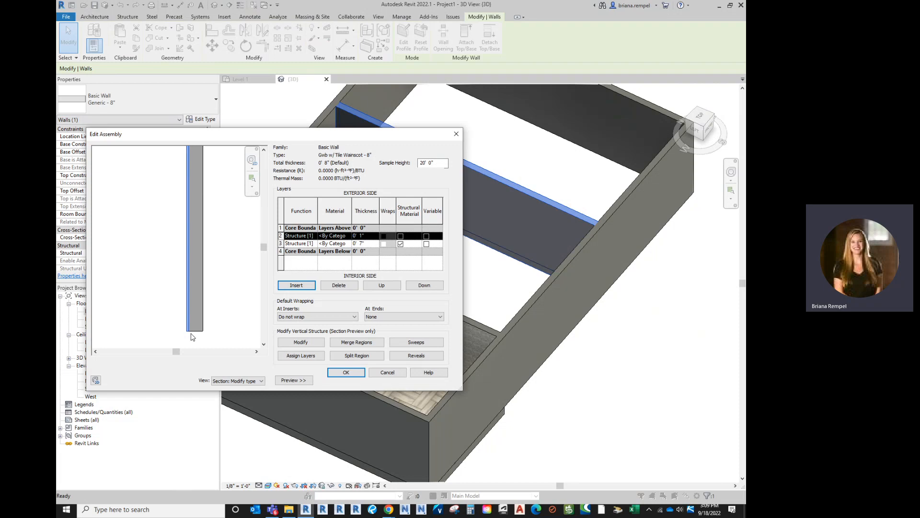
scroll(192, 337, "up", 2)
scroll(192, 337, "up", 1)
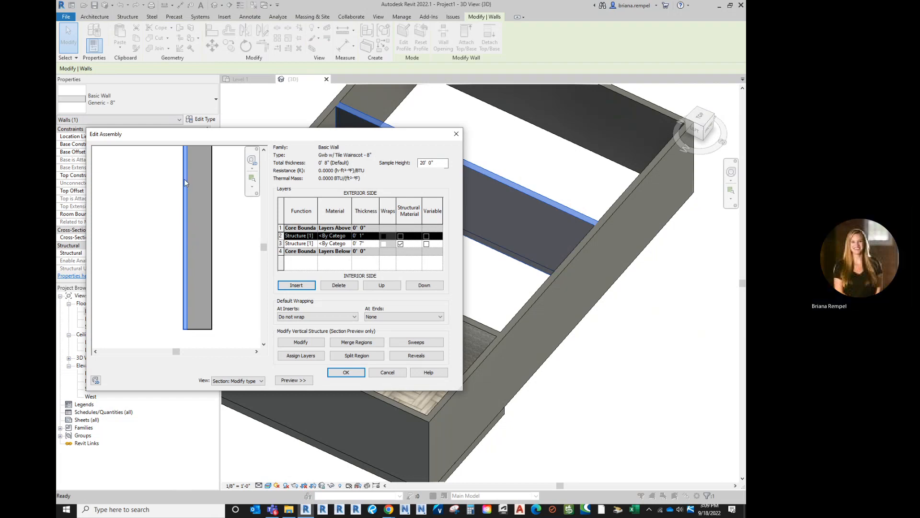
left_click(354, 357)
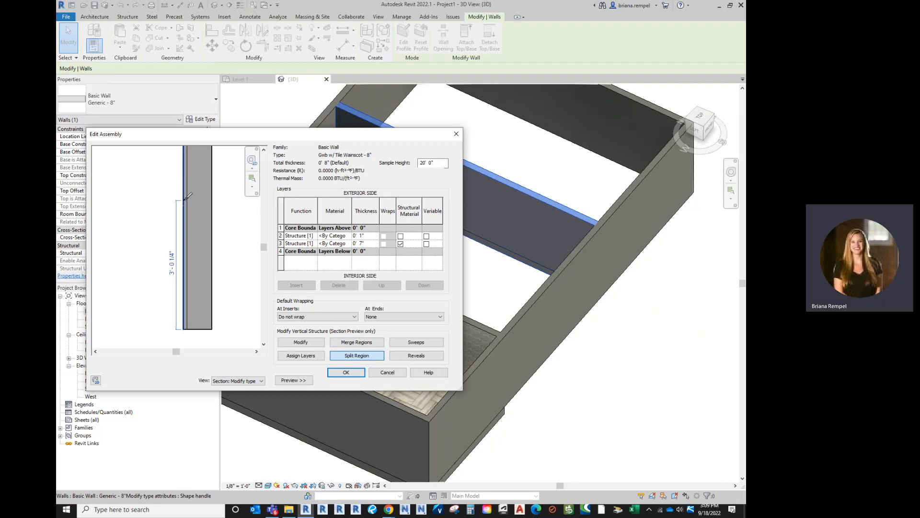
scroll(188, 196, "up", 2)
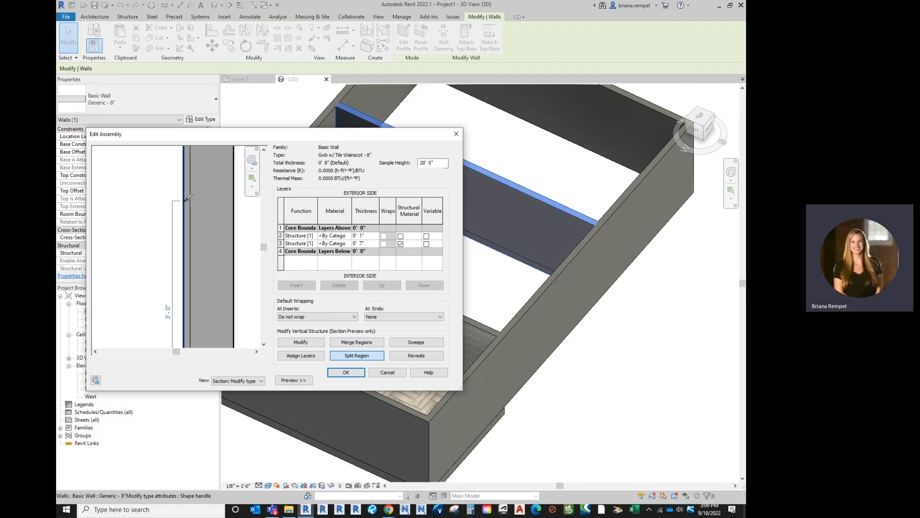
left_click(189, 198)
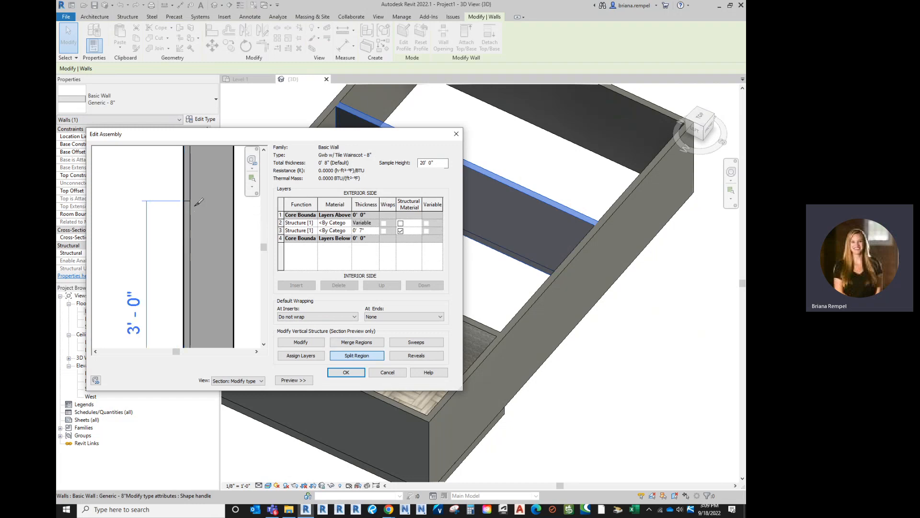
scroll(183, 177, "down", 2)
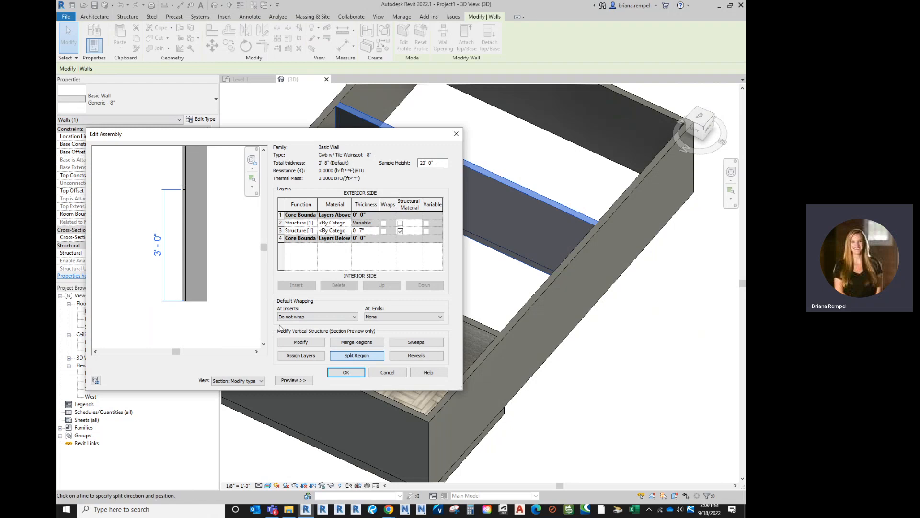
- Set the height of the split line in the exterior layer to 4' above the wall base
left_click(306, 344)
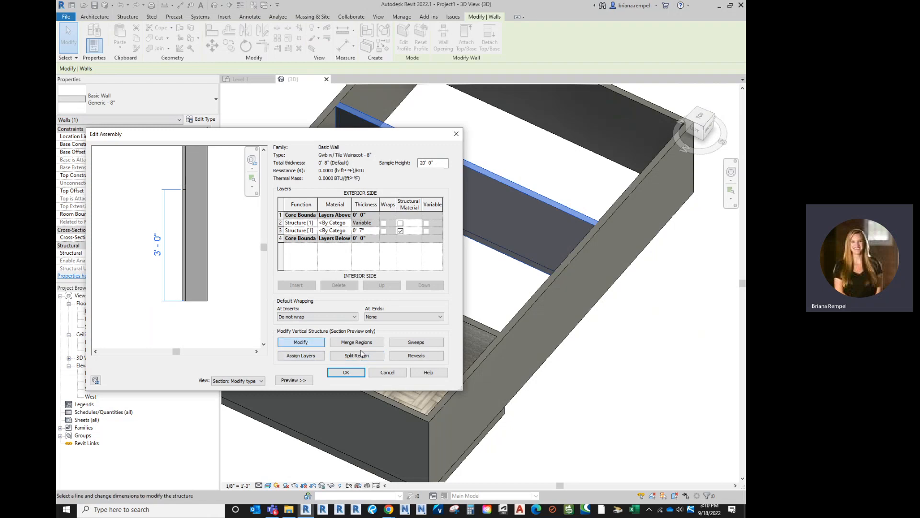
left_click(308, 344)
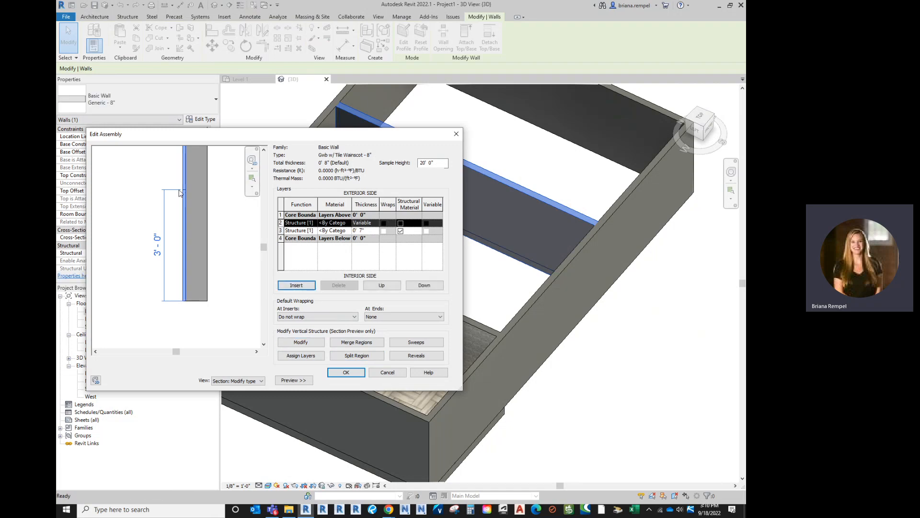
scroll(169, 188, "up", 3)
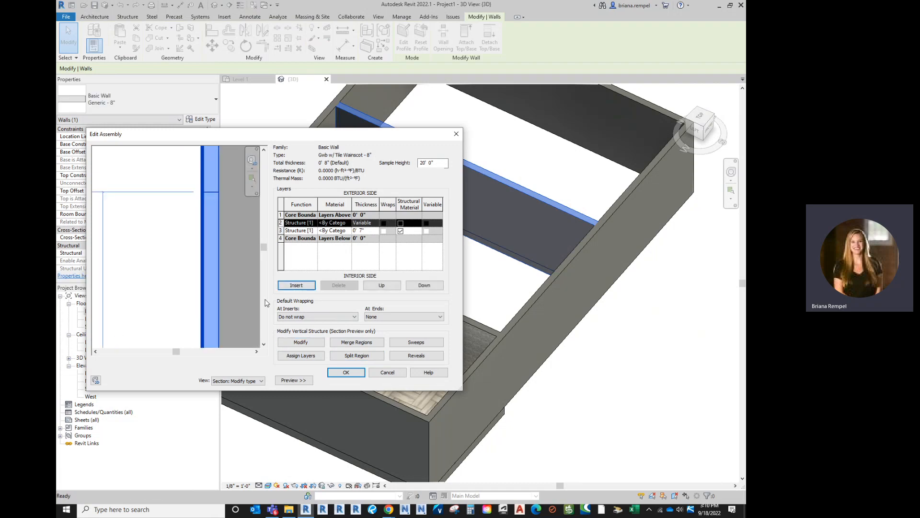
left_click(297, 343)
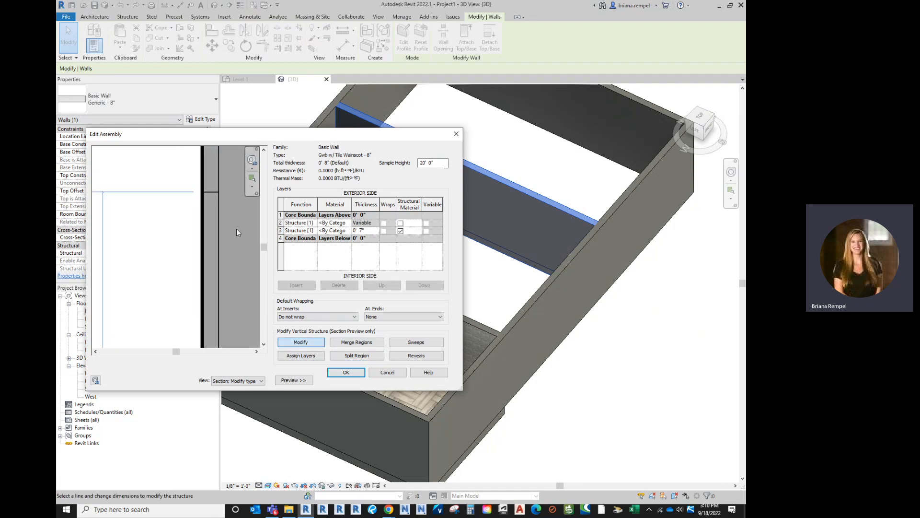
left_click(209, 192)
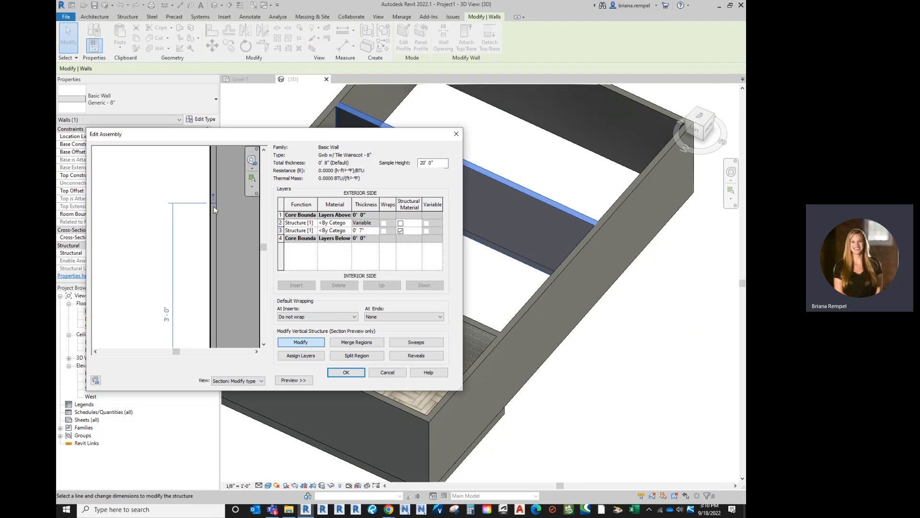
scroll(214, 206, "down", 2)
left_click(192, 255)
type("4")
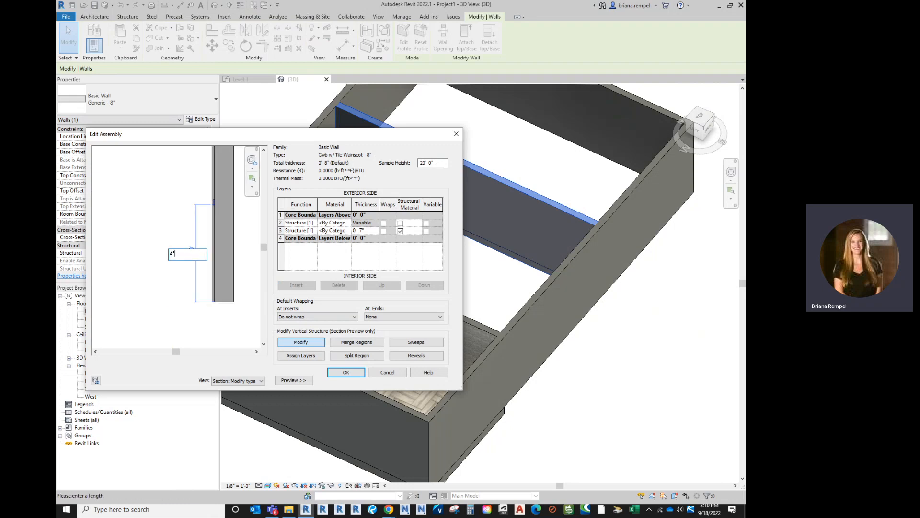
key("Return")
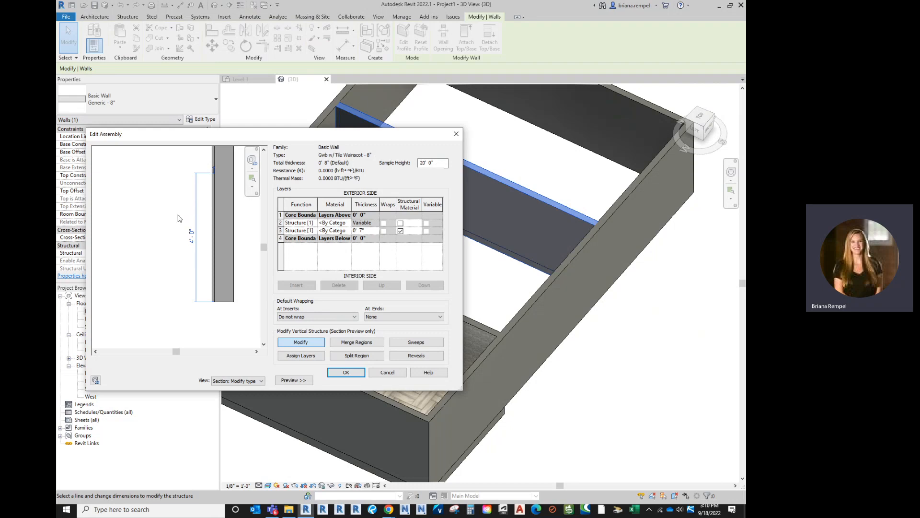
- Insert another layer above the split exterior layer and assign it to the lower region below the split line
scroll(220, 174, "up", 1)
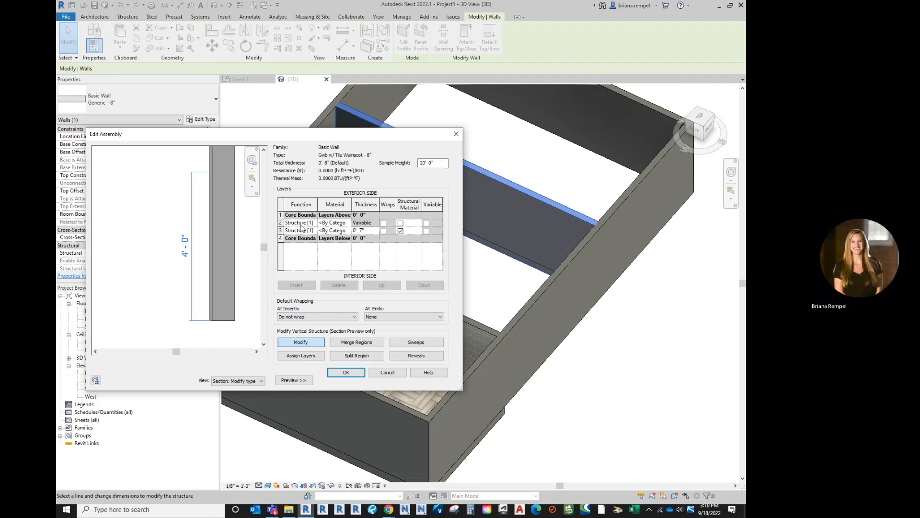
left_click(281, 223)
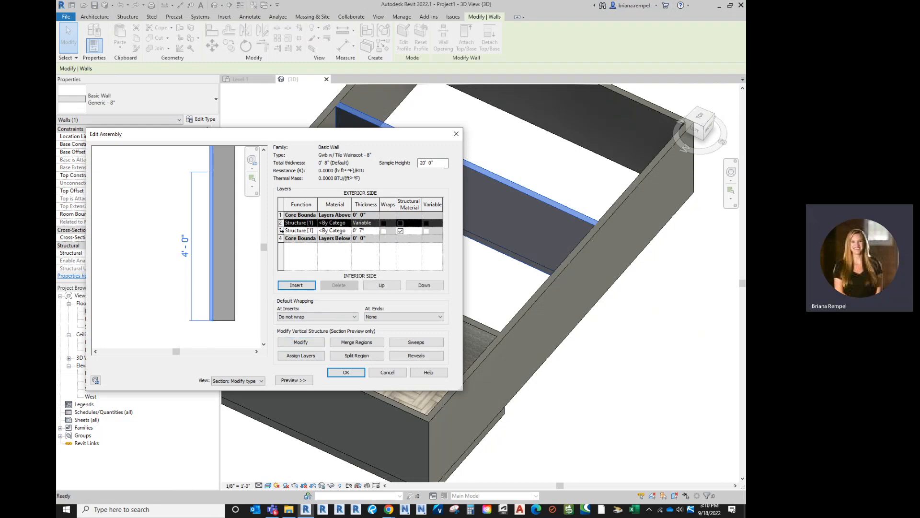
left_click(282, 231)
left_click(281, 225)
left_click(296, 286)
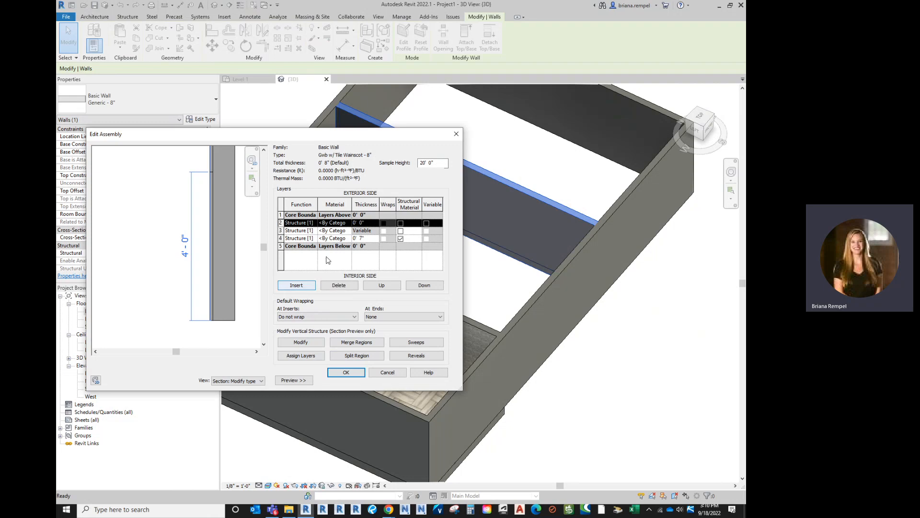
left_click(298, 357)
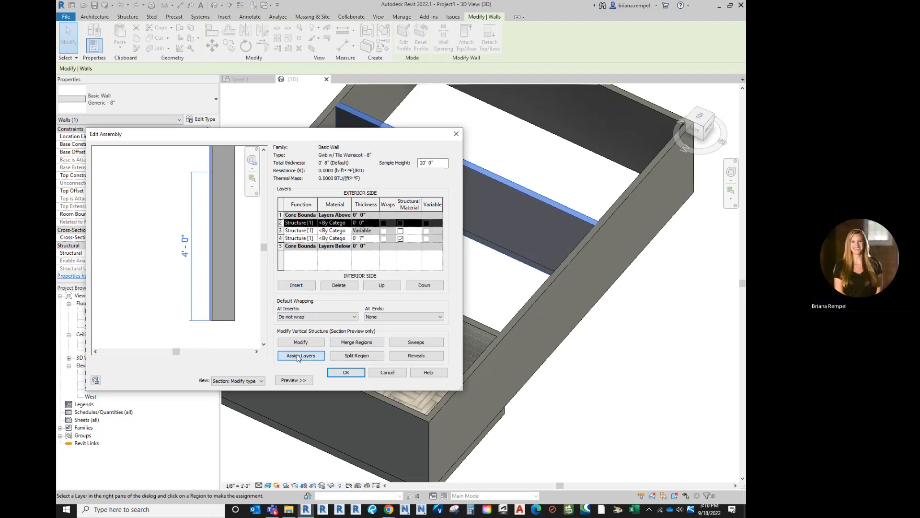
scroll(203, 226, "up", 2)
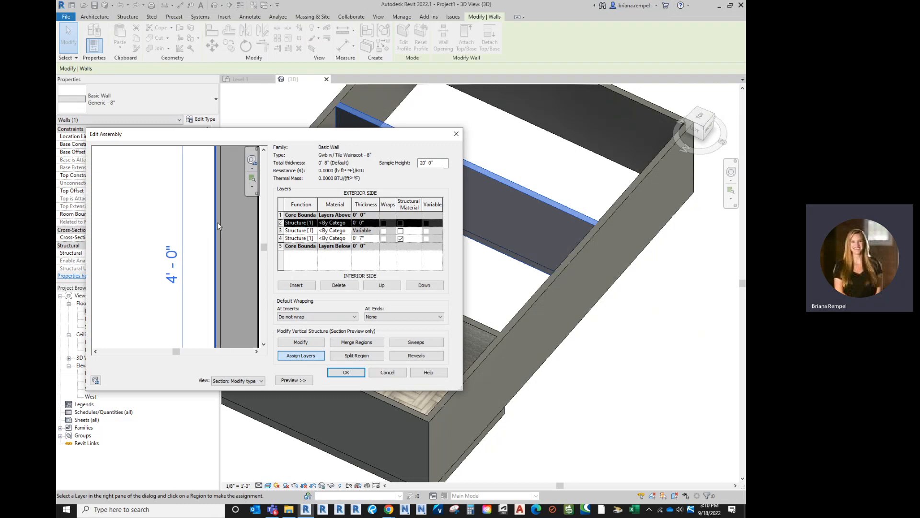
left_click(215, 223)
scroll(212, 245, "down", 1)
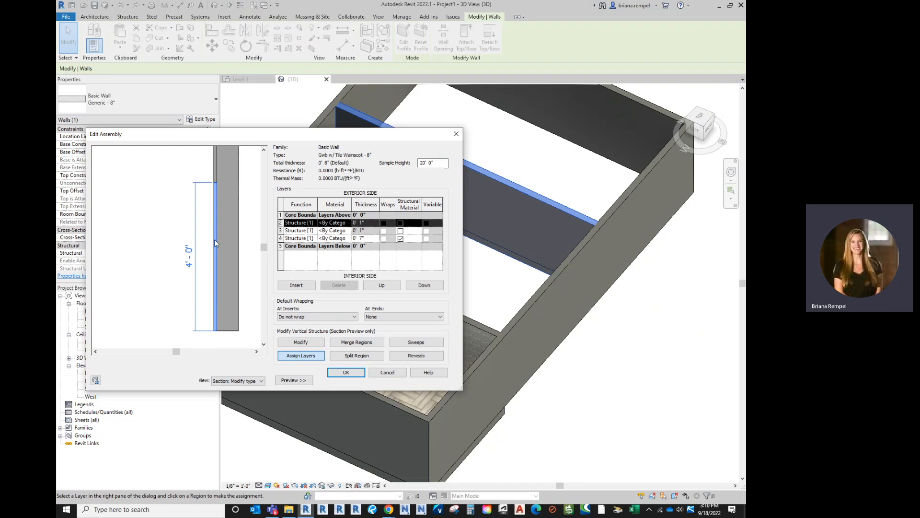
left_click(300, 343)
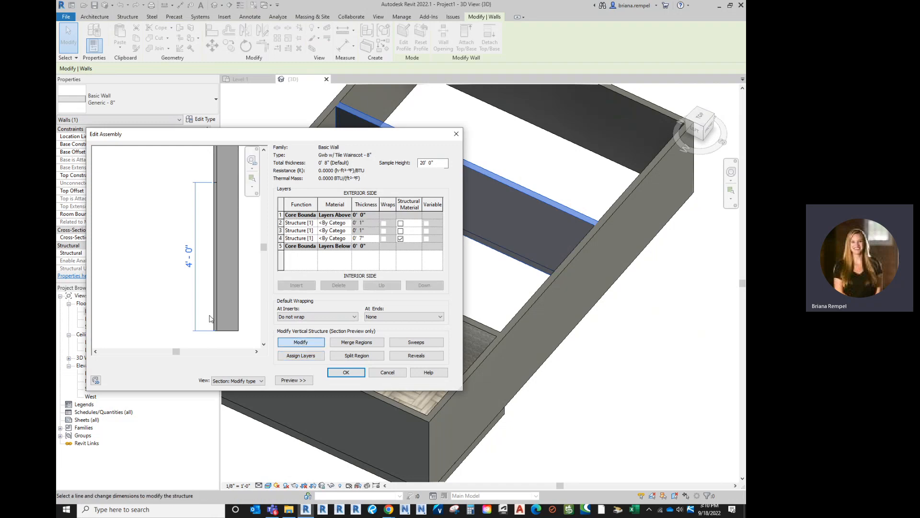
- Examine which regions of the wall section the individual structural layers occupy in the preview
scroll(198, 291, "down", 2)
scroll(224, 294, "up", 2)
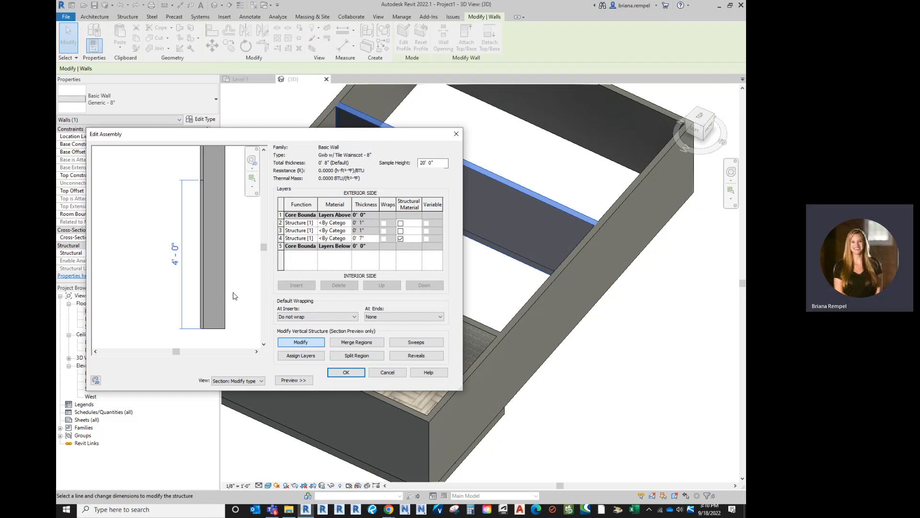
scroll(235, 296, "down", 1)
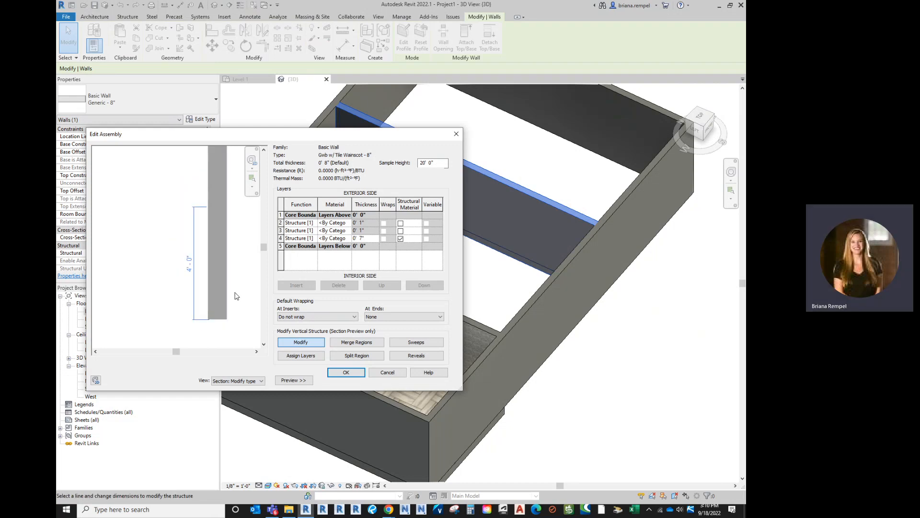
left_click(311, 344)
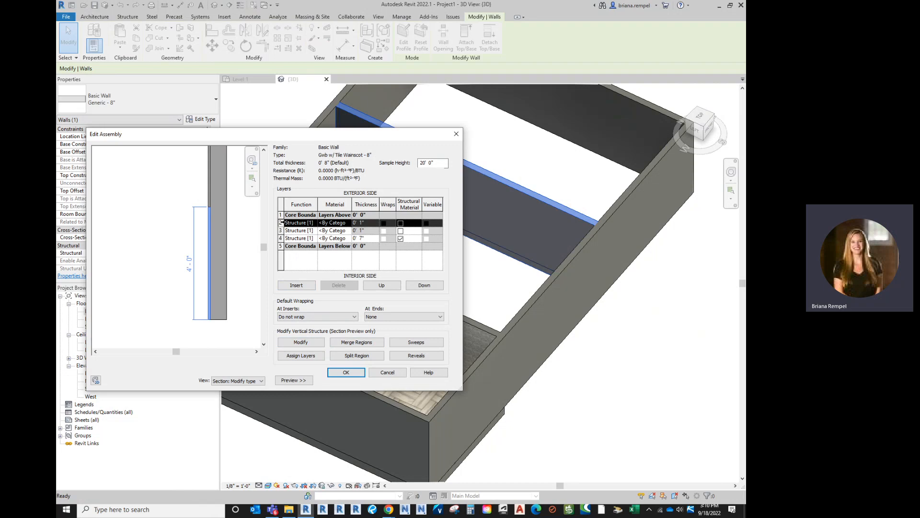
left_click(281, 238)
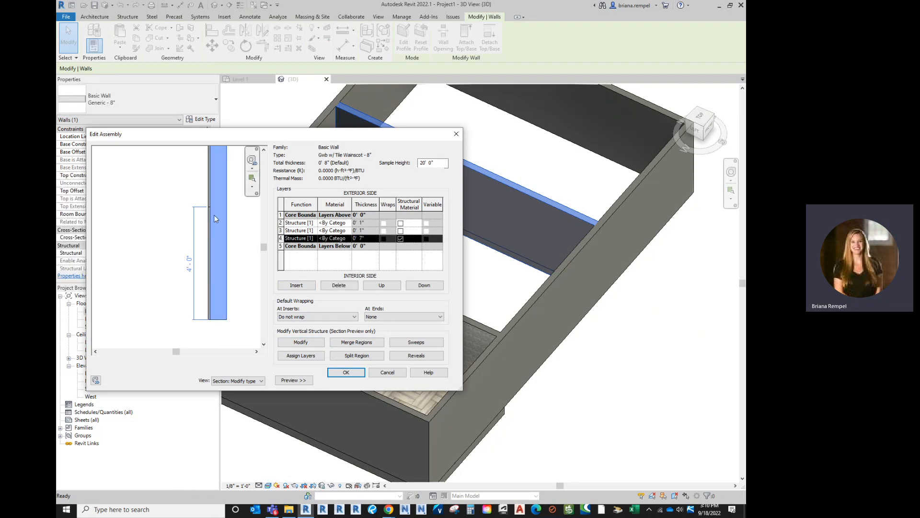
left_click(281, 230)
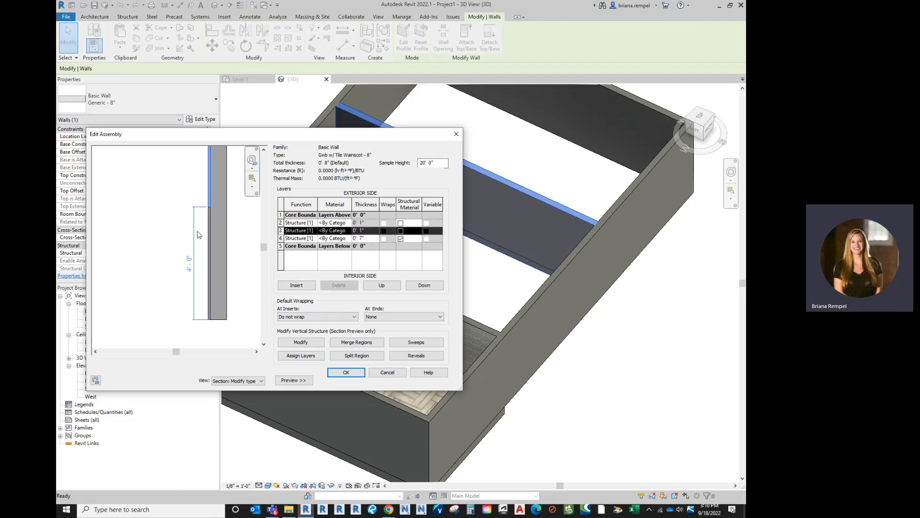
- Assign the Tile_Wall material to the layer covering the lower wainscot region
left_click(281, 223)
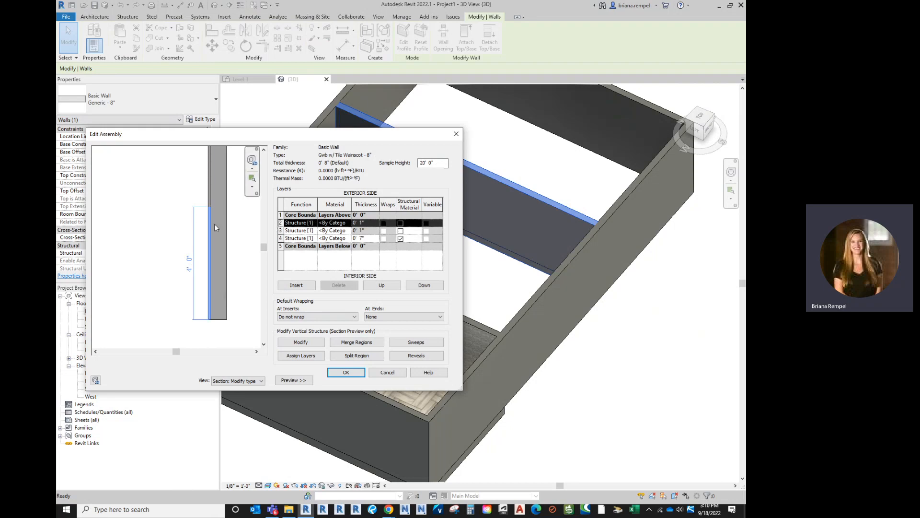
left_click(349, 223)
left_click(350, 223)
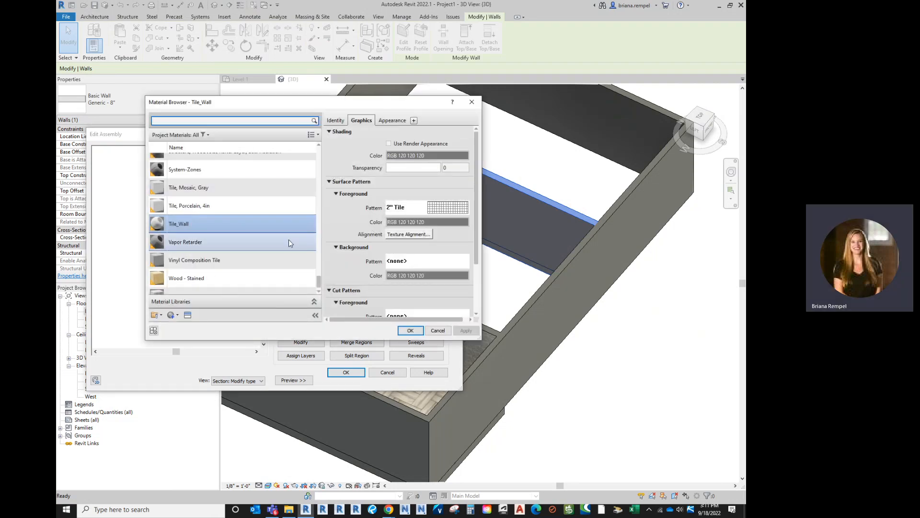
left_click(410, 331)
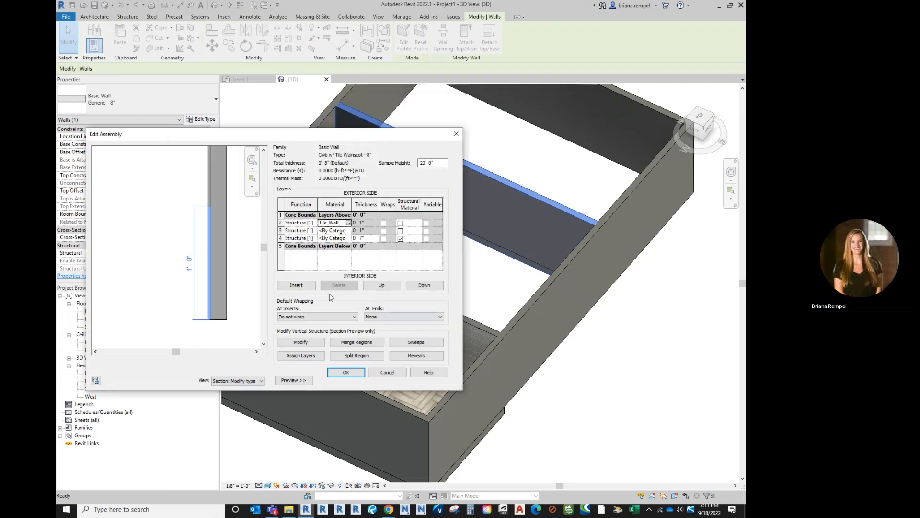
- Accept the wainscot wall assembly and type properties, and check the tiled lower part of the wall in the 3D view
left_click(344, 373)
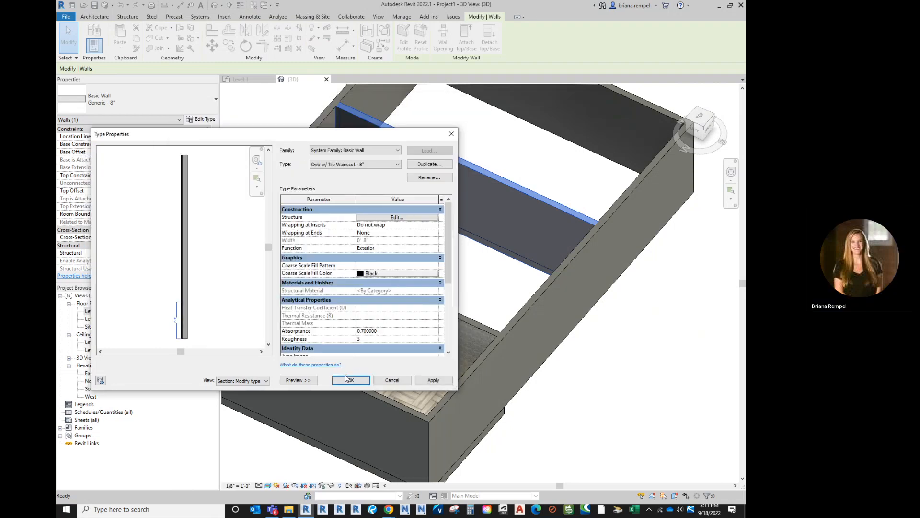
left_click(347, 377)
left_click(422, 239)
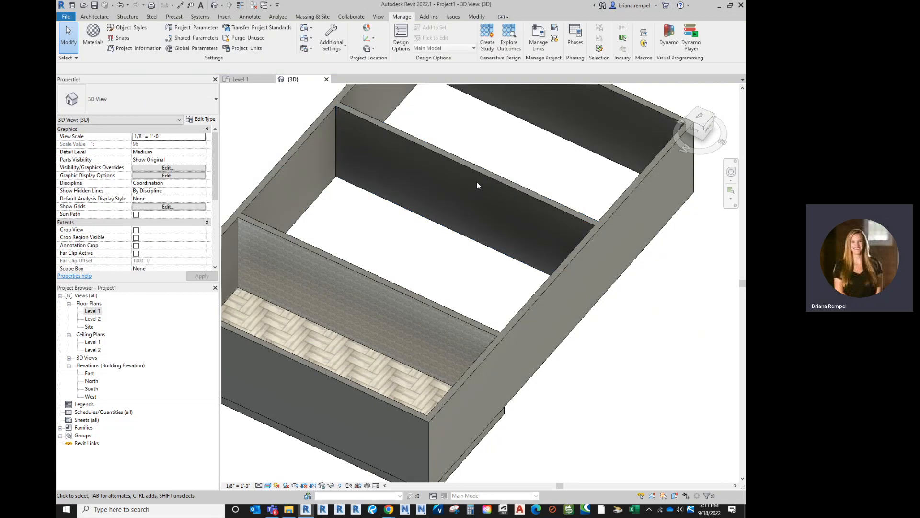
left_click(474, 176)
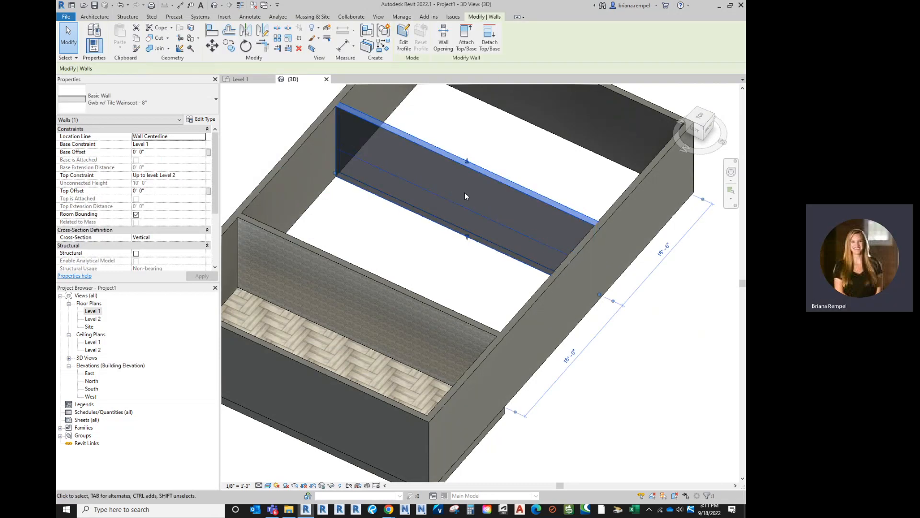
left_click(421, 246)
scroll(395, 151, "up", 8)
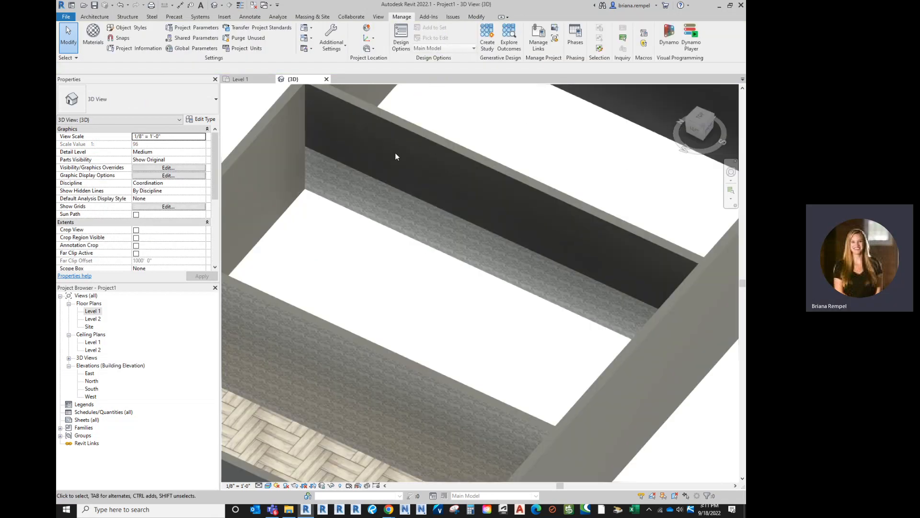
scroll(335, 237, "down", 5)
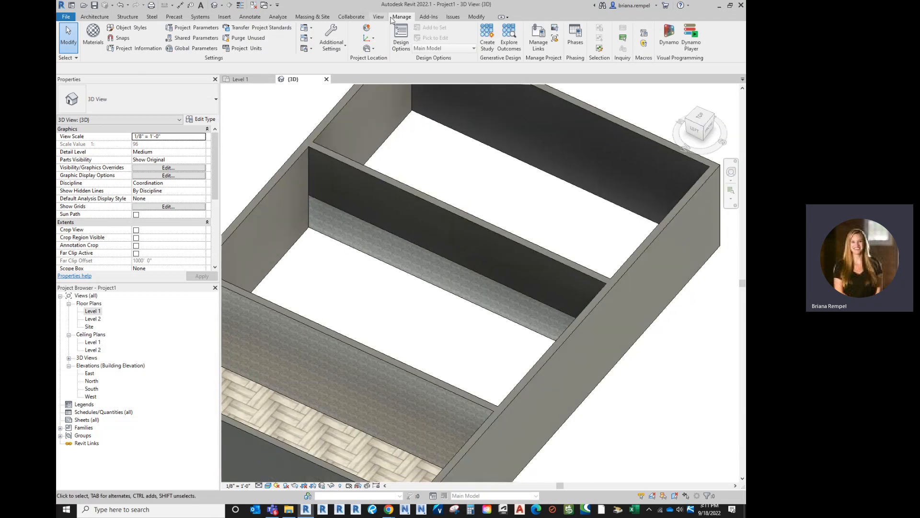
- Split the wainscot wall into two segments at about 16' along its length
left_click(476, 17)
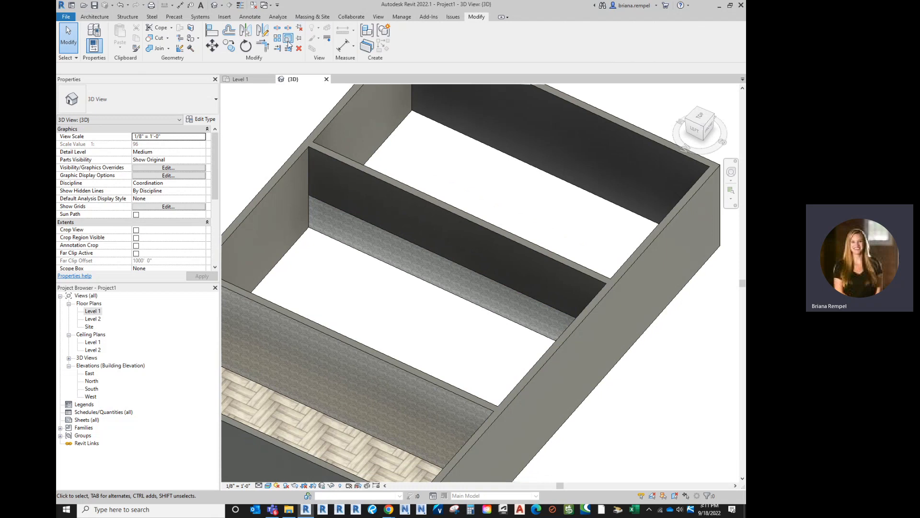
left_click(277, 28)
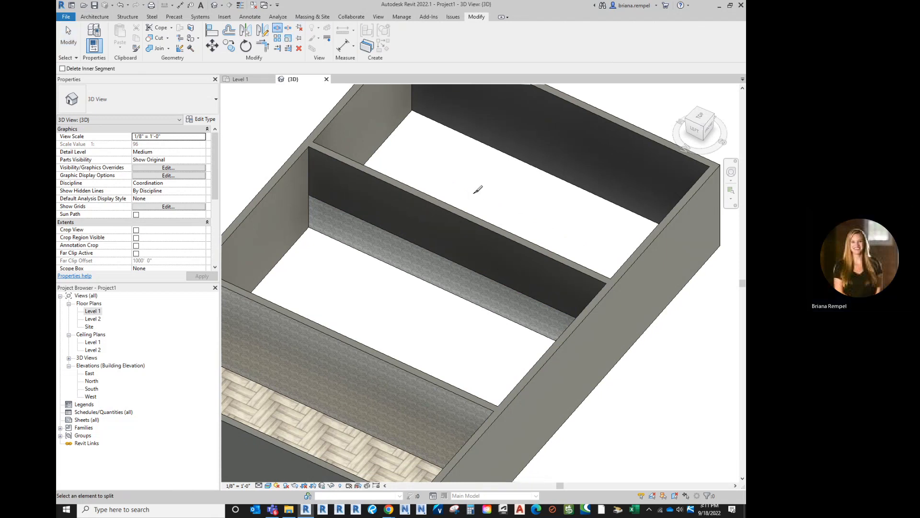
left_click(456, 210)
left_click(75, 43)
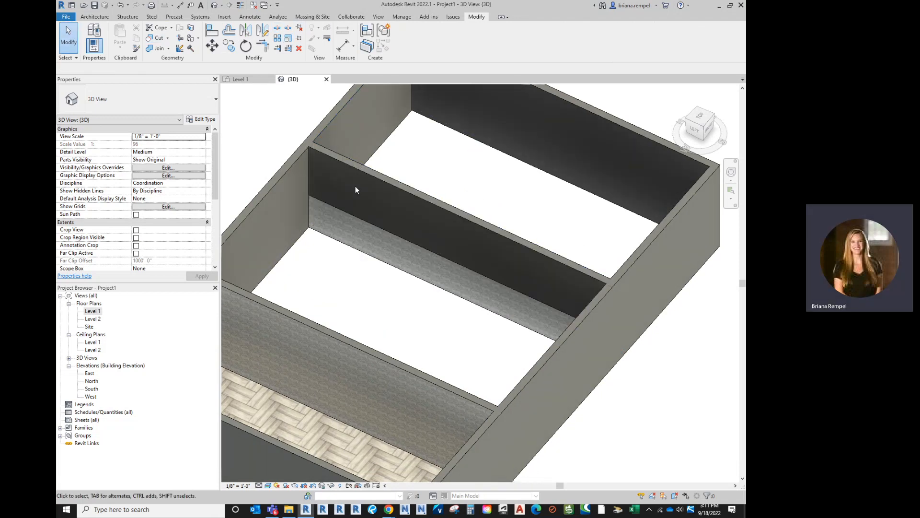
- Change the far wall segment beyond the split to the Generic - 8" type and keep it selected
left_click(390, 183)
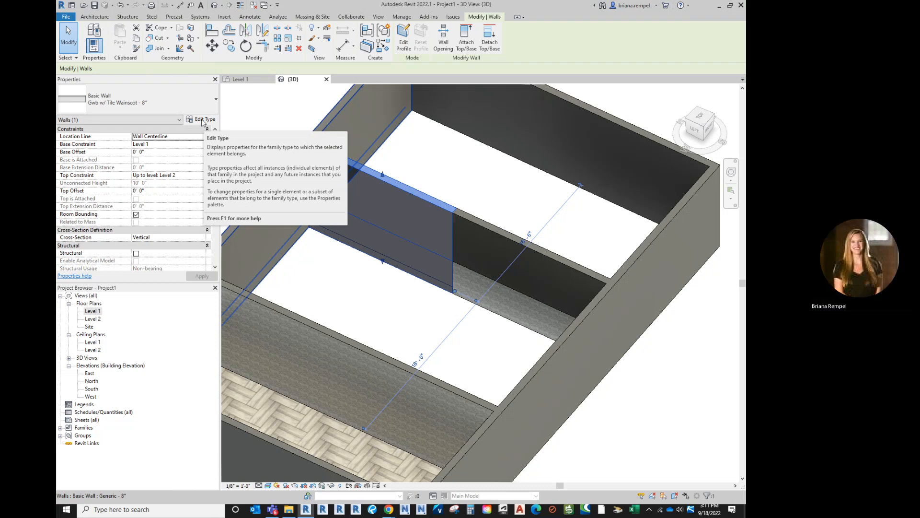
left_click(139, 102)
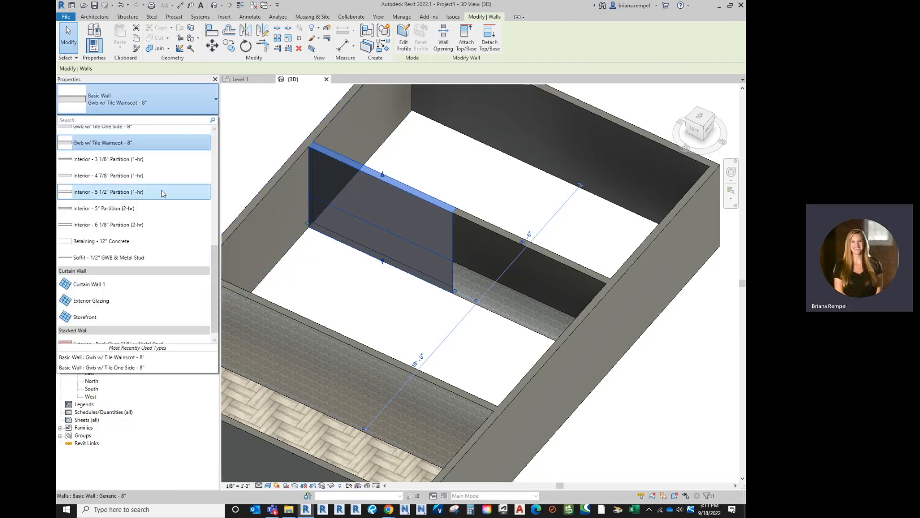
scroll(144, 153, "up", 1)
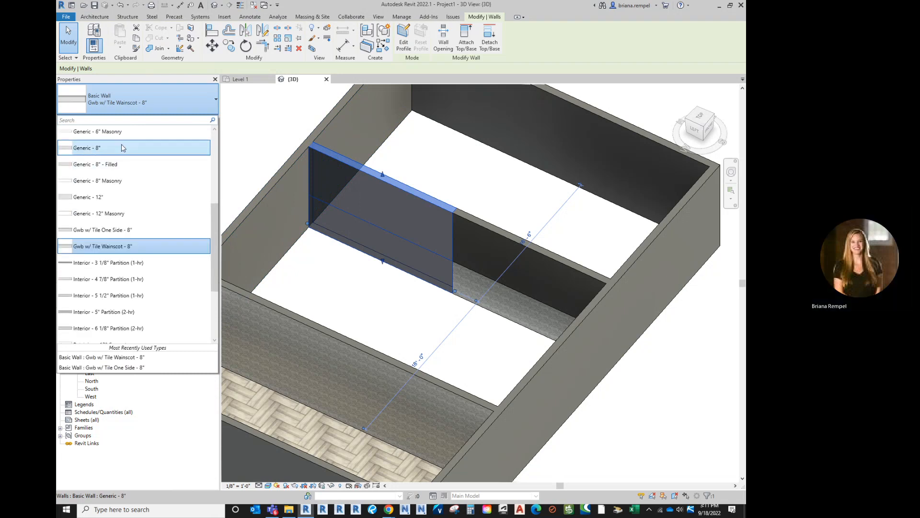
left_click(124, 151)
left_click(382, 270)
left_click(418, 197)
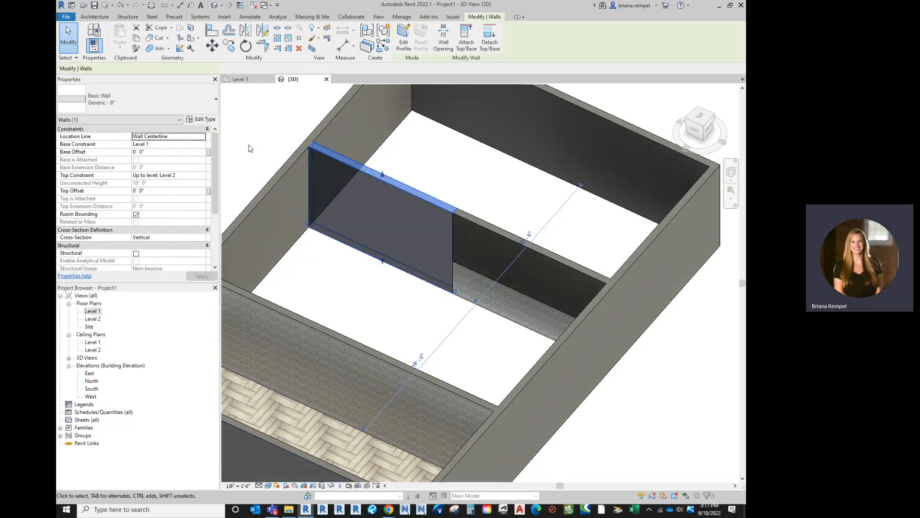
- Duplicate the Generic - 8" wall type under the name Gwb w/ Backsplash - 8"
left_click(205, 120)
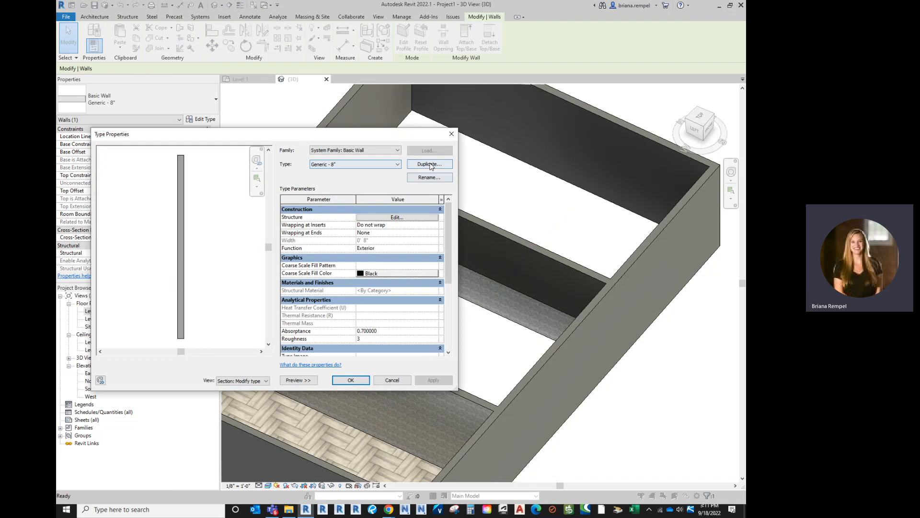
left_click(429, 164)
key("BackSpace")
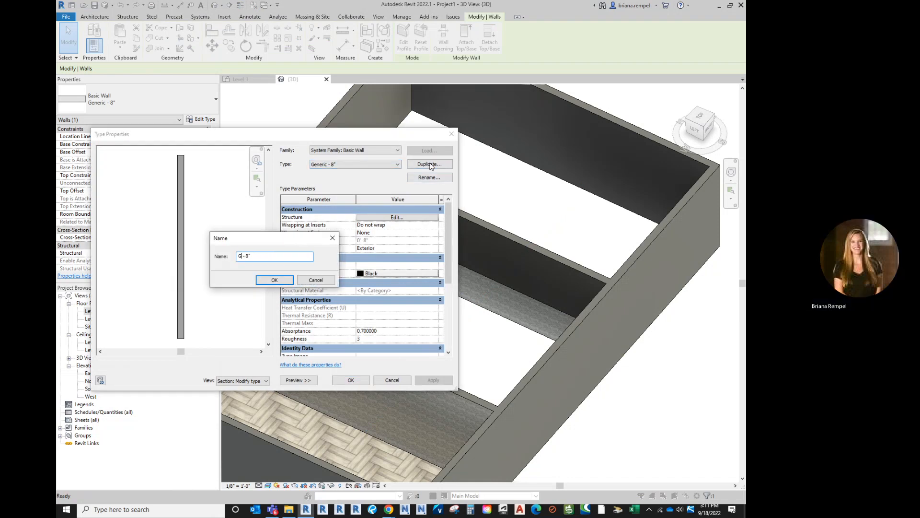
type("wb w/ Backsplash")
left_click(273, 280)
- Insert a 1" exterior layer in the backsplash wall's structure and set the main structural layer's thickness to 7"
left_click(396, 217)
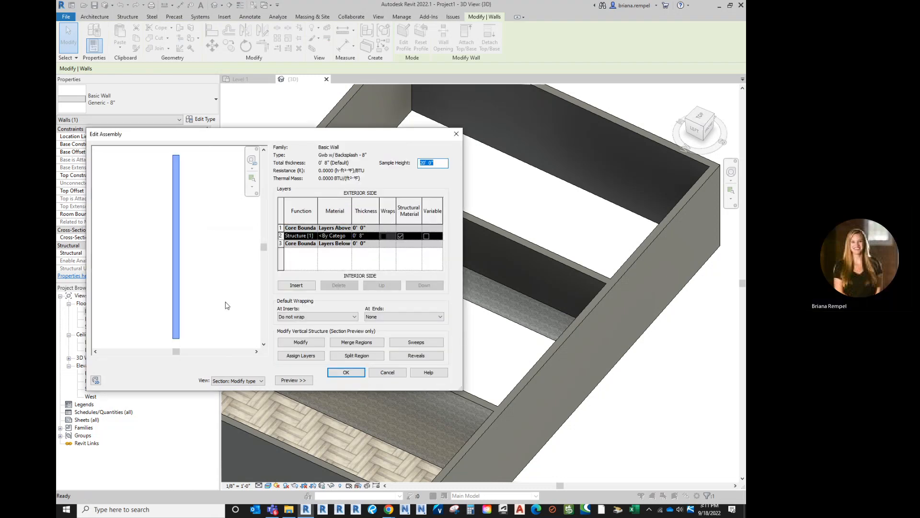
left_click(304, 286)
left_click(375, 236)
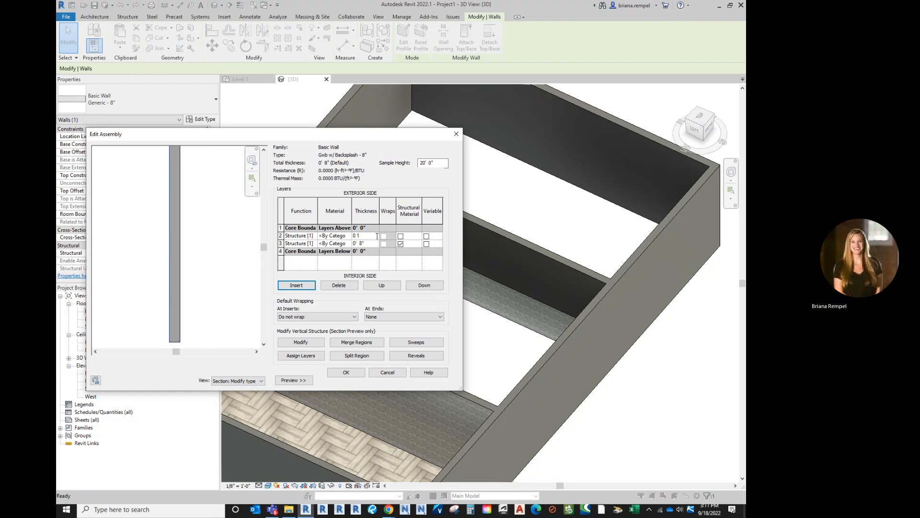
left_click(372, 244)
type("0 7")
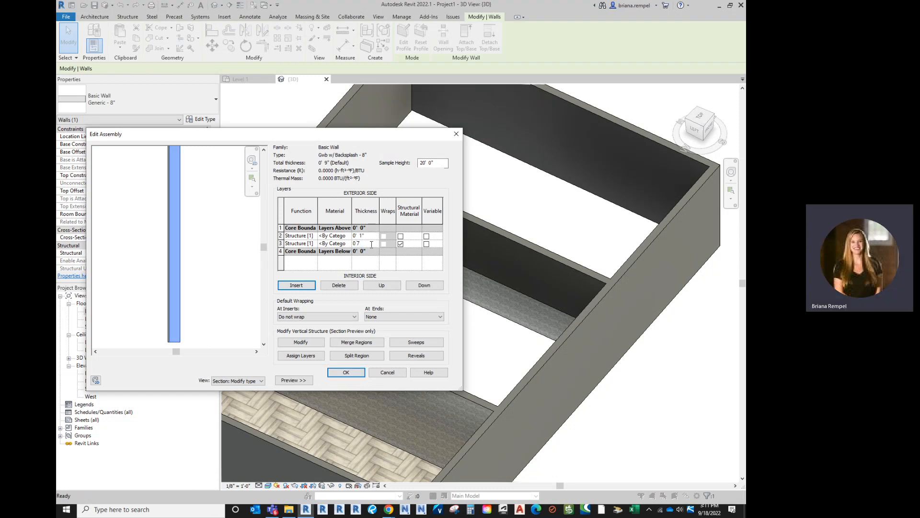
key("Return")
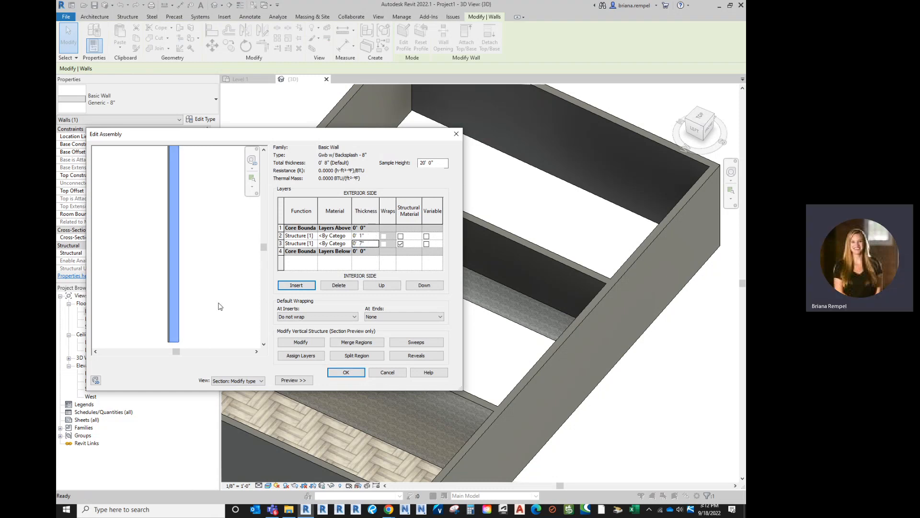
- Split the exterior layer at two heights, about 3' 10 3/4" above the base and about 2' 2 3/4" above that
scroll(172, 349, "up", 2)
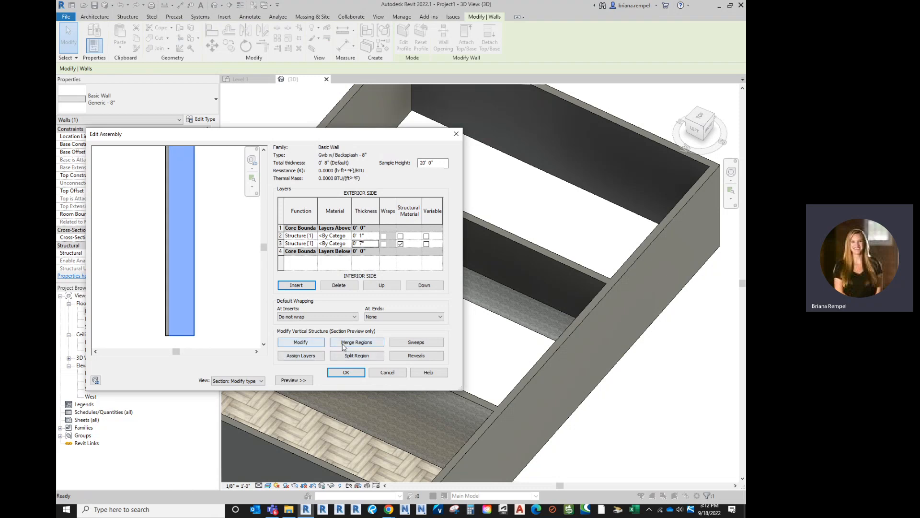
left_click(357, 355)
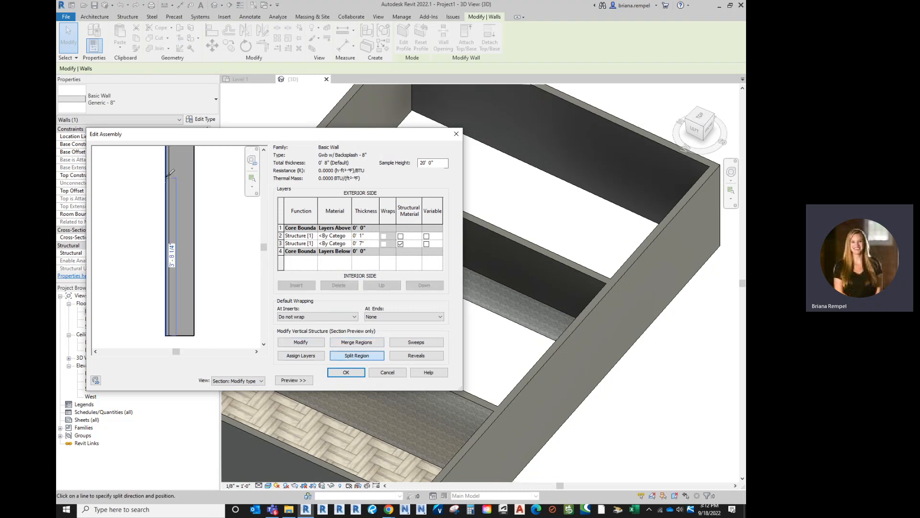
scroll(175, 162, "up", 2)
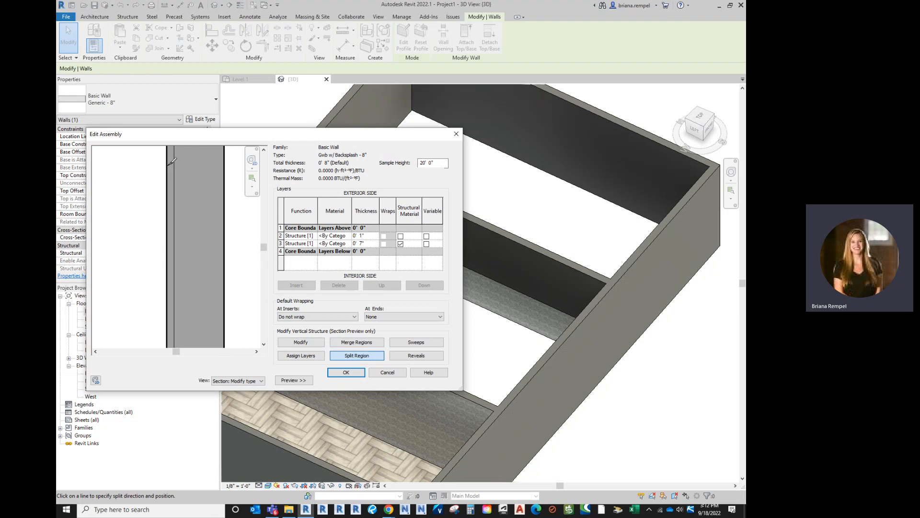
left_click(171, 163)
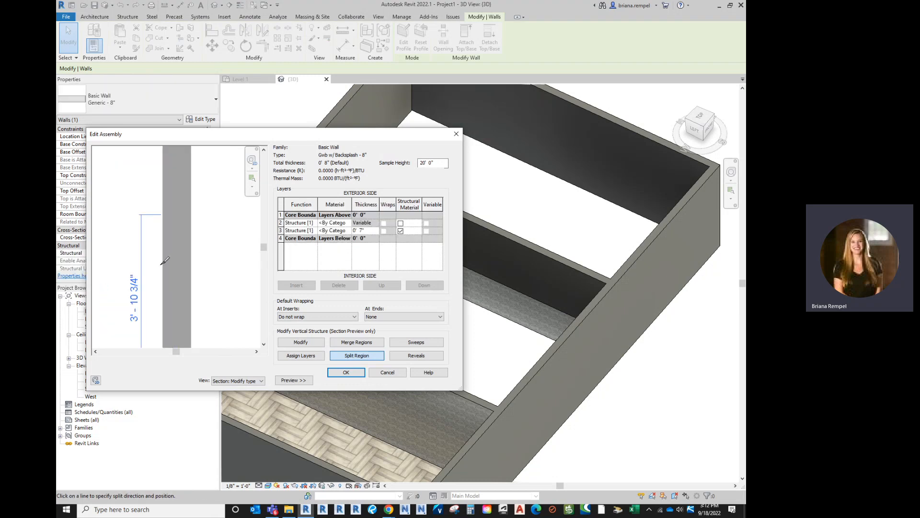
scroll(169, 178, "up", 1)
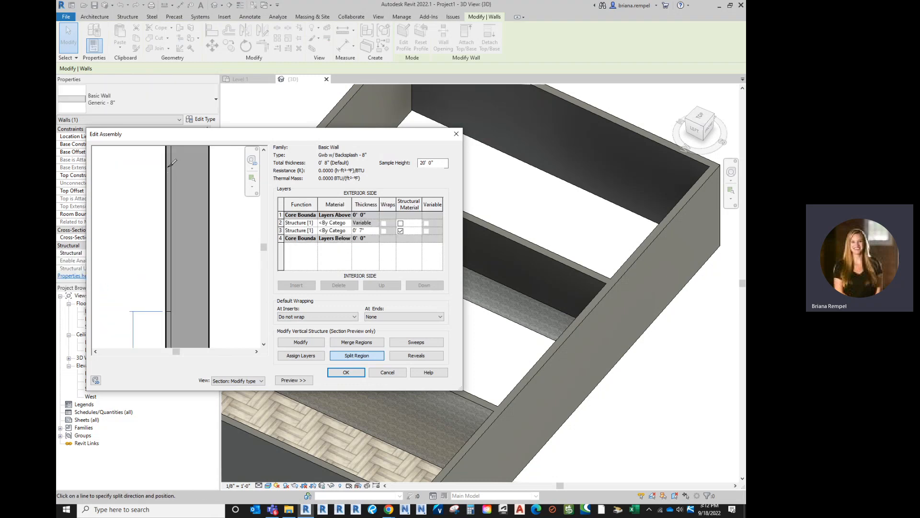
scroll(166, 206, "down", 1)
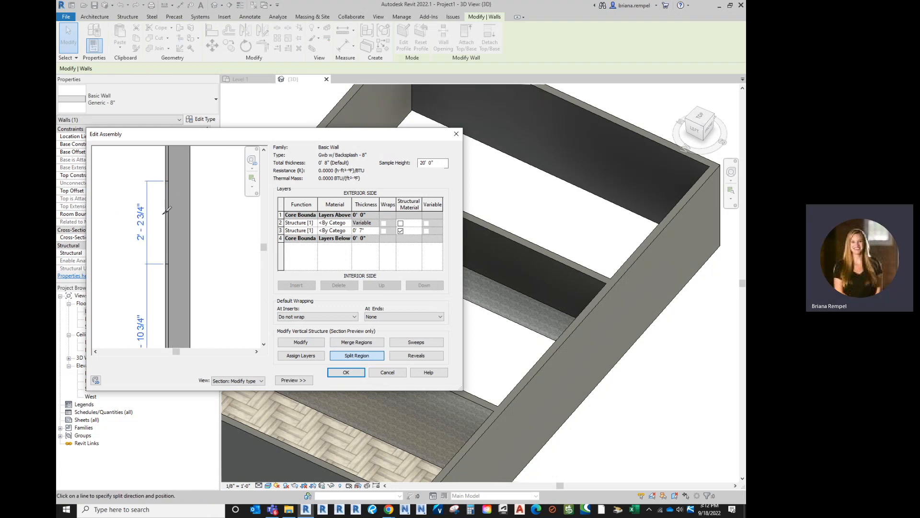
scroll(168, 211, "down", 1)
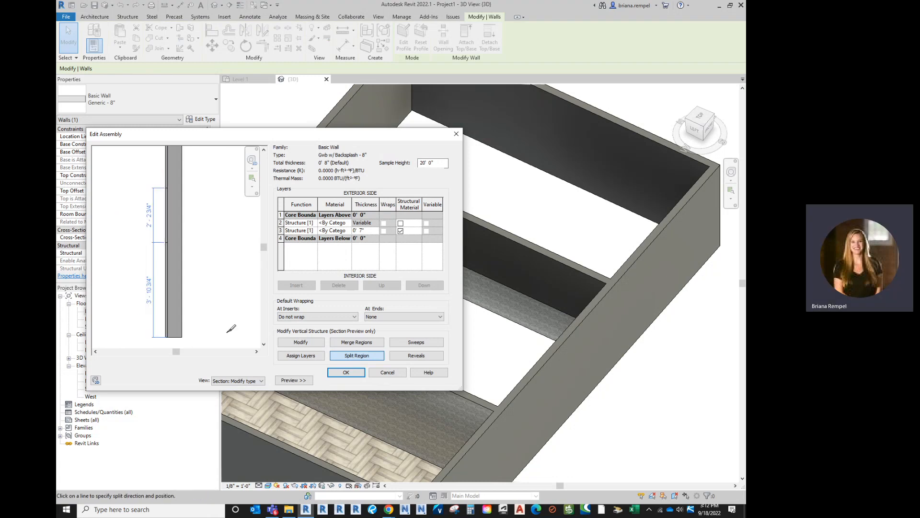
- Set the lower split line's height to 3' above the wall base
left_click(301, 343)
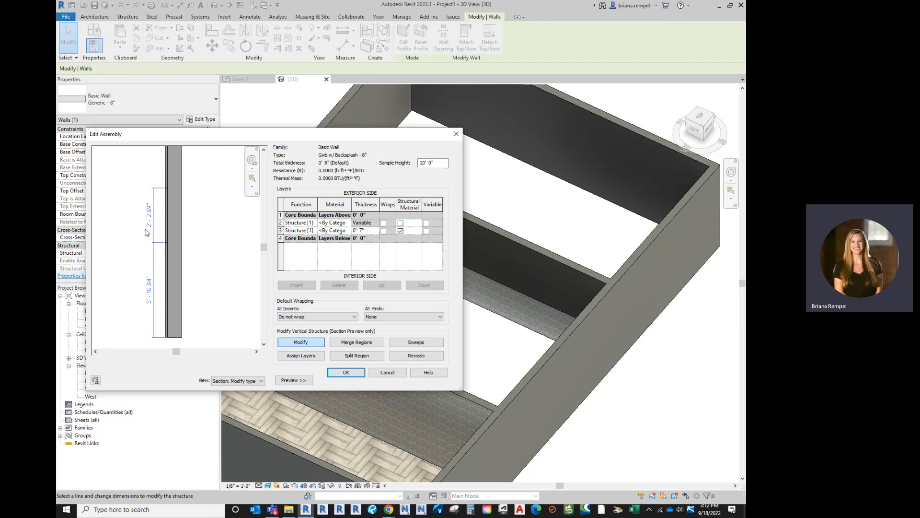
scroll(149, 235, "up", 3)
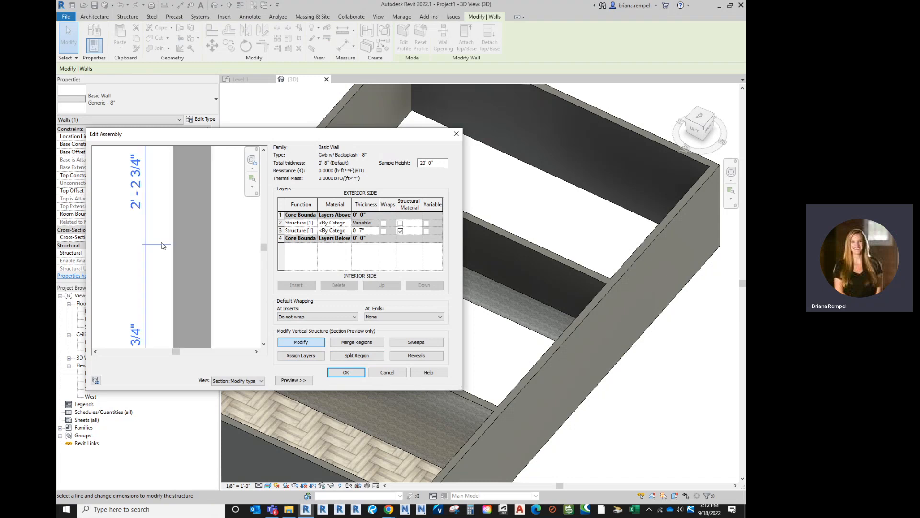
left_click(190, 245)
middle_click_drag(190, 244, 203, 238)
left_click(178, 302)
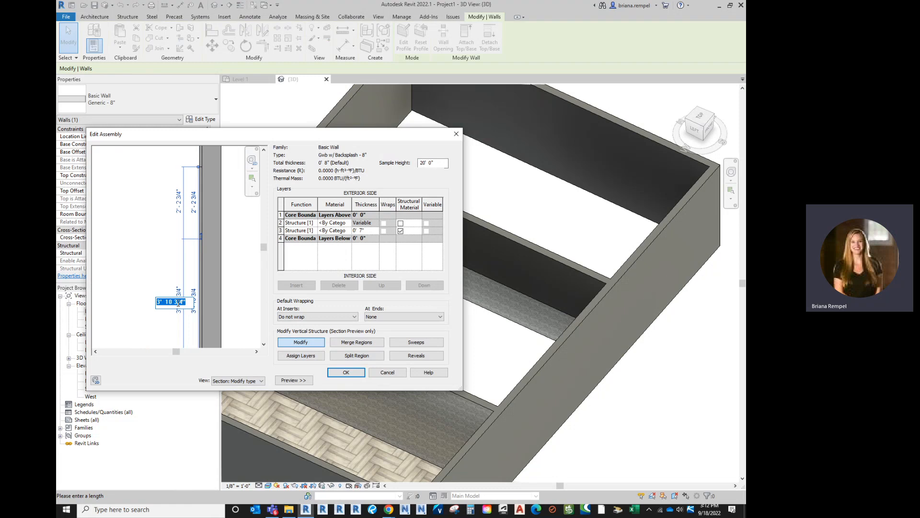
type("3")
key("Return")
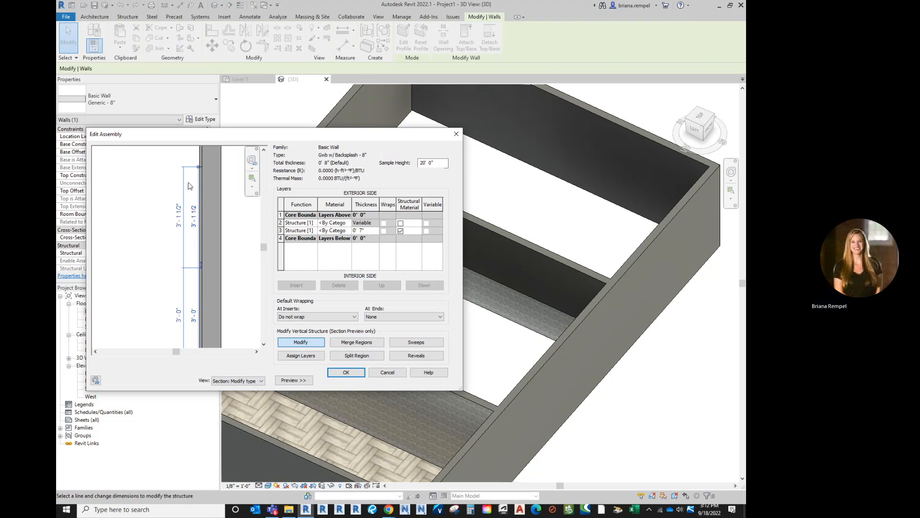
- Set the upper split line 18" above the lower one and finish modifying the regions
scroll(202, 162, "up", 2)
scroll(201, 172, "up", 2)
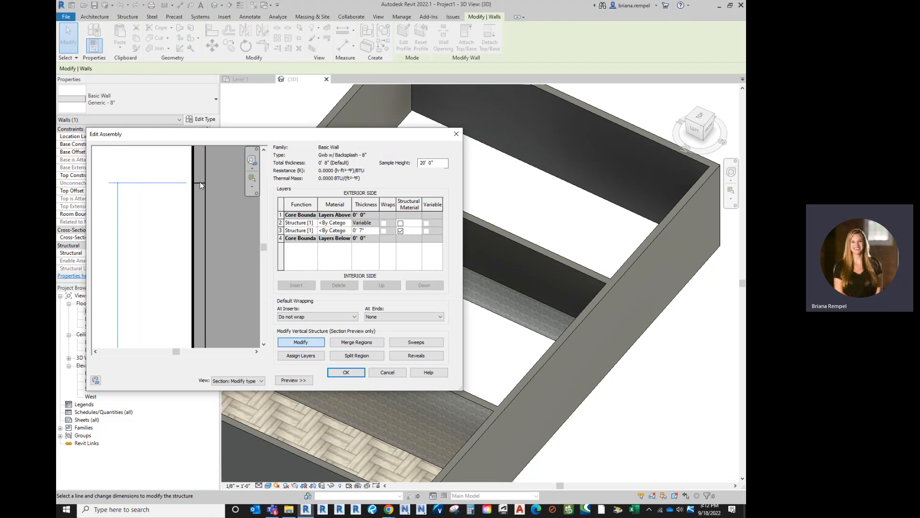
scroll(200, 185, "down", 4)
left_click(175, 241)
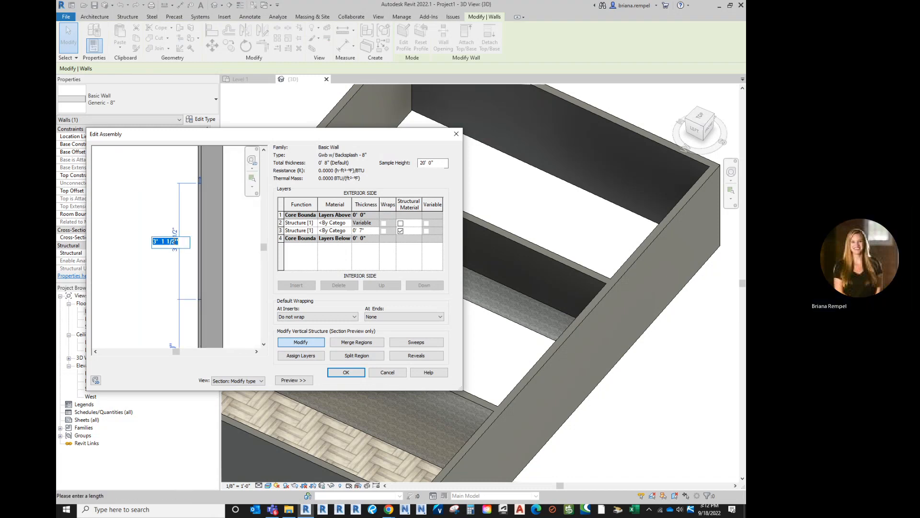
type("0 18")
key("Return")
scroll(181, 171, "down", 2)
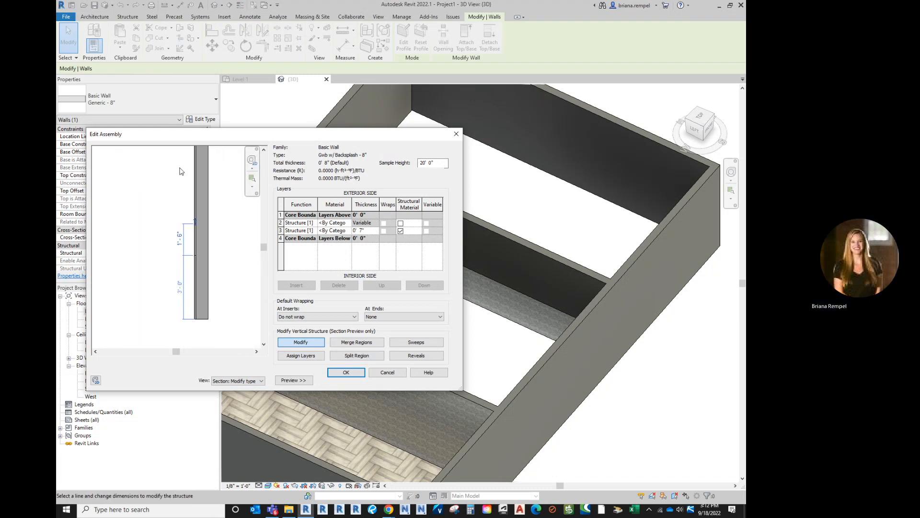
scroll(239, 297, "up", 2)
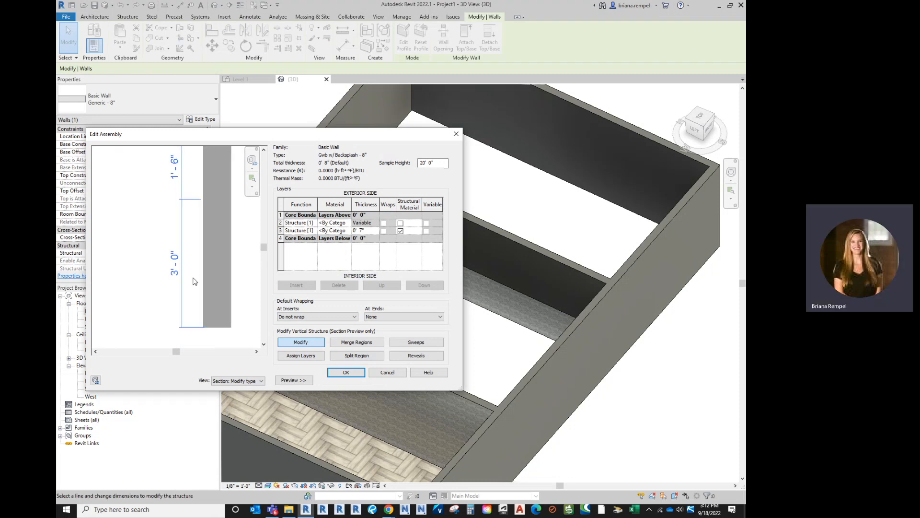
scroll(233, 265, "down", 1)
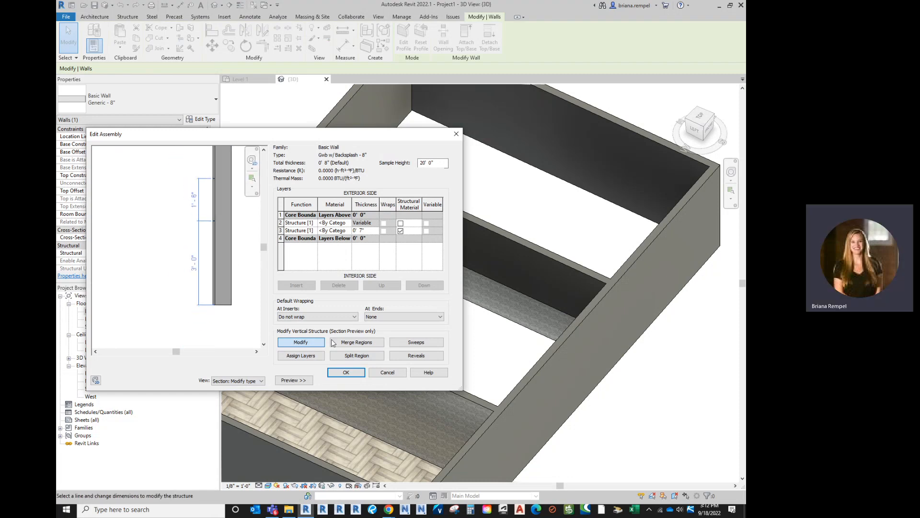
left_click(301, 342)
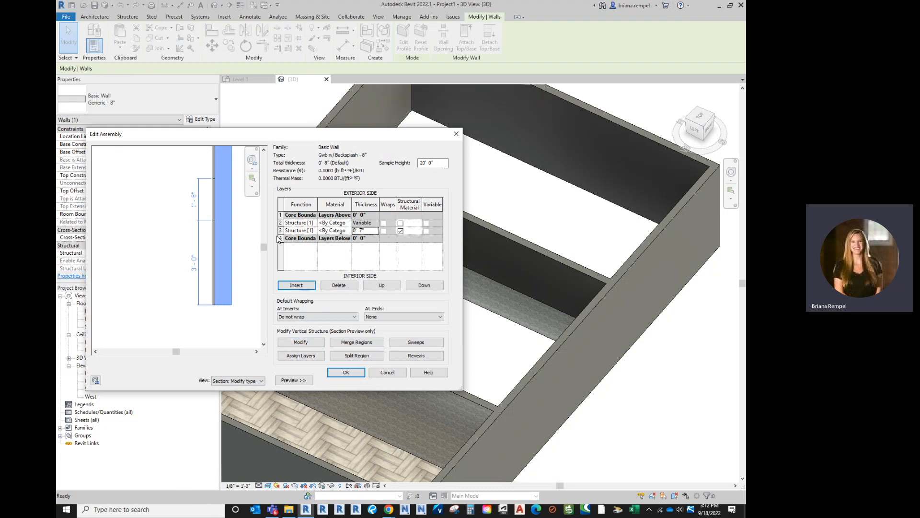
- Insert another structure layer and assign it to the exterior region between the two split lines, then finish modifying
left_click(296, 285)
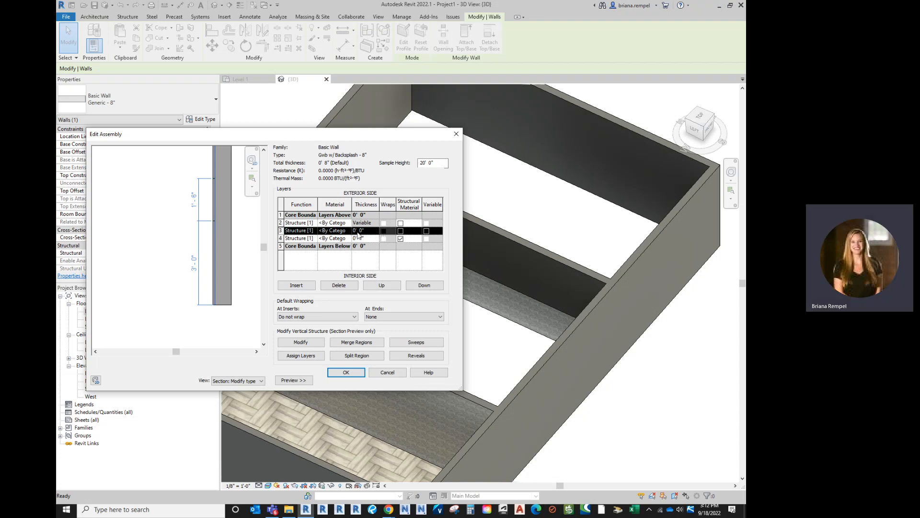
left_click(300, 355)
scroll(219, 189, "up", 3)
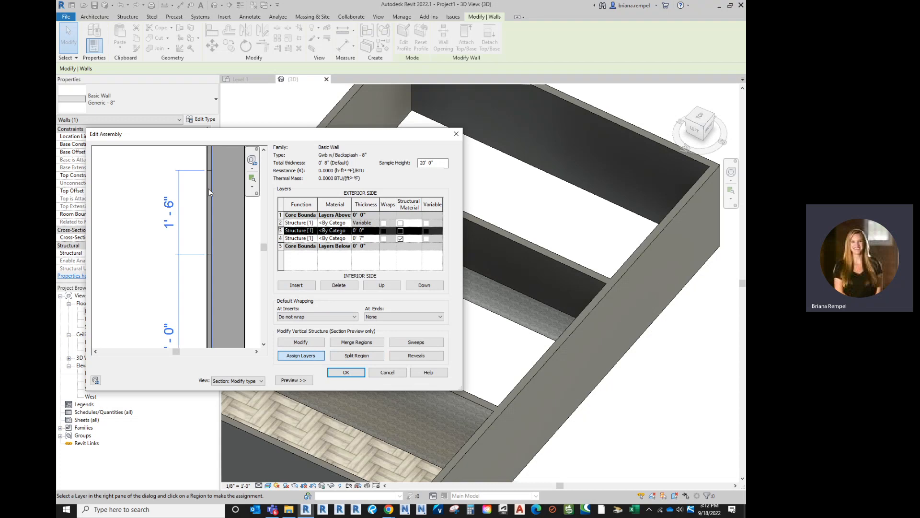
left_click(209, 189)
scroll(240, 220, "down", 2)
scroll(240, 219, "down", 1)
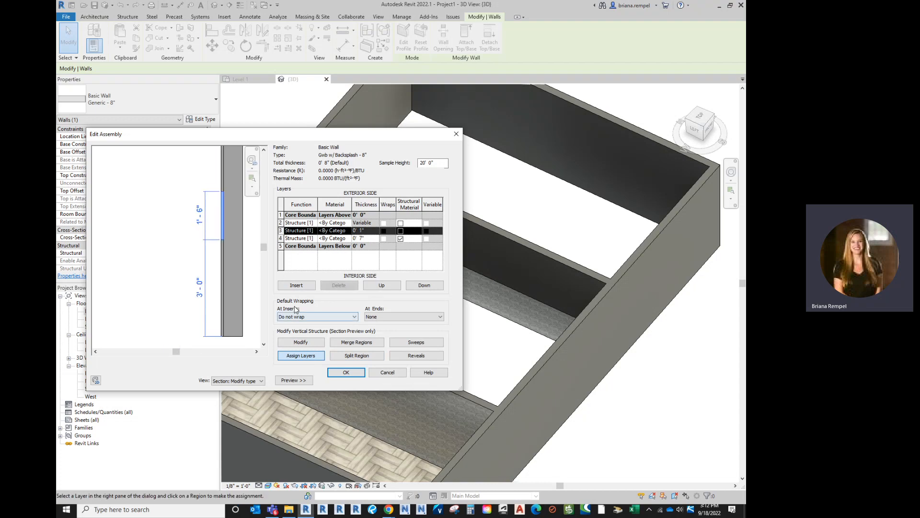
left_click(302, 342)
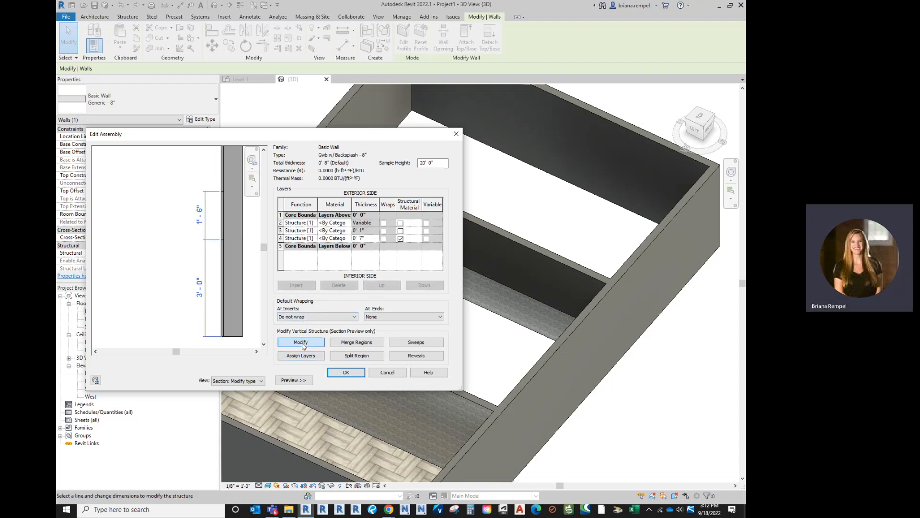
- Check which region each layer covers, set the backsplash layer's material to Tile_Wall, and accept the wall type changes
left_click(281, 223)
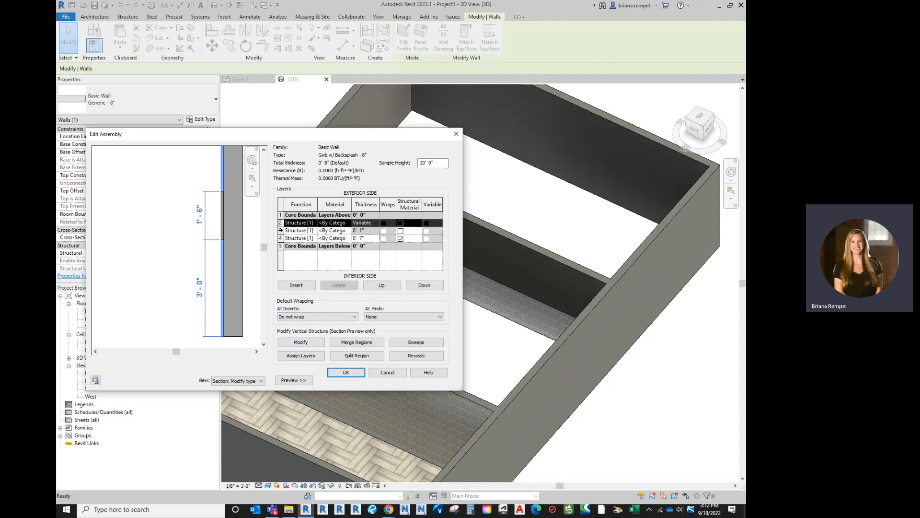
left_click(281, 230)
left_click(282, 238)
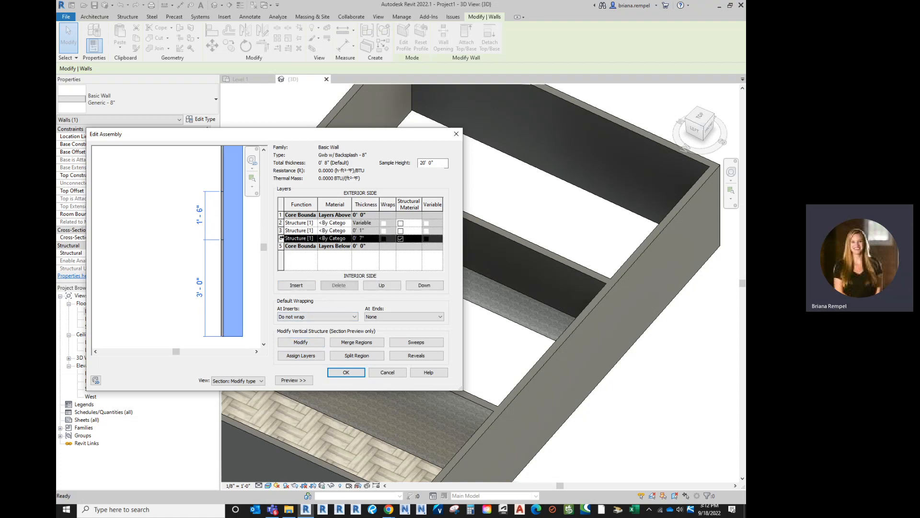
left_click(281, 231)
left_click(281, 223)
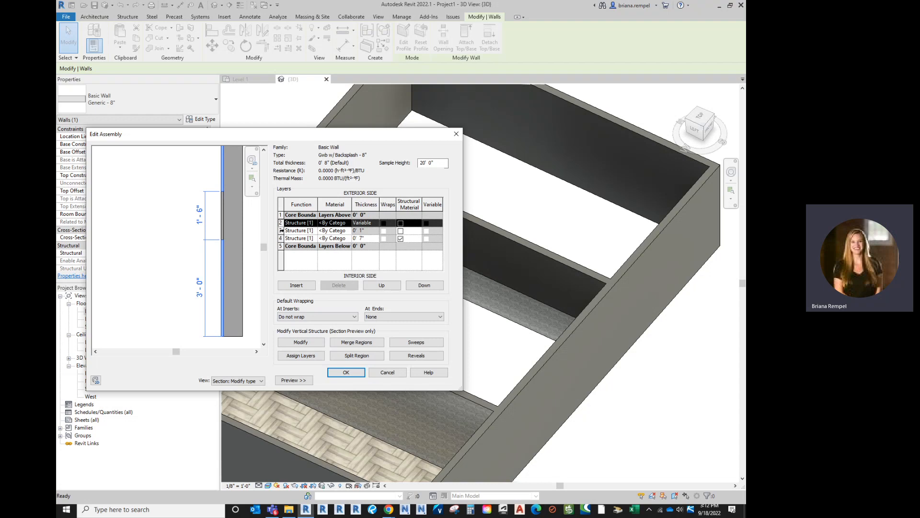
left_click(281, 231)
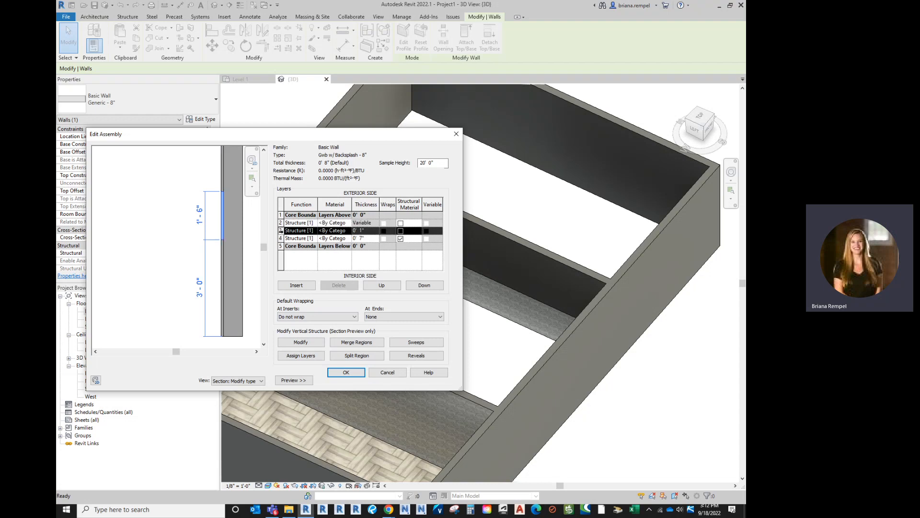
left_click(350, 231)
left_click(350, 231)
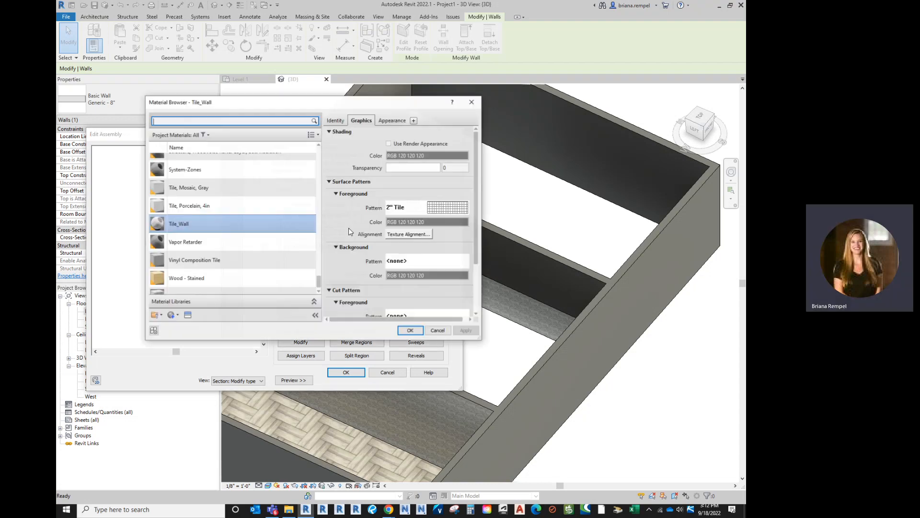
left_click(411, 331)
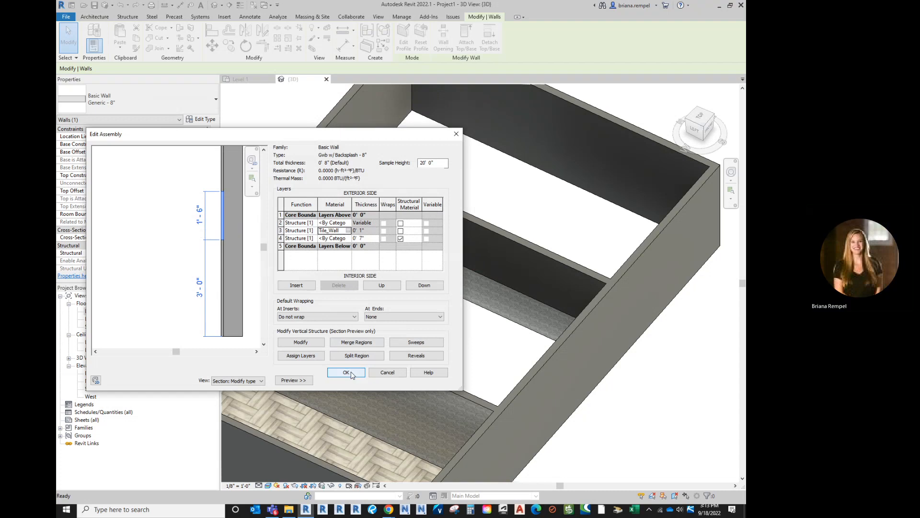
left_click(349, 373)
left_click(350, 378)
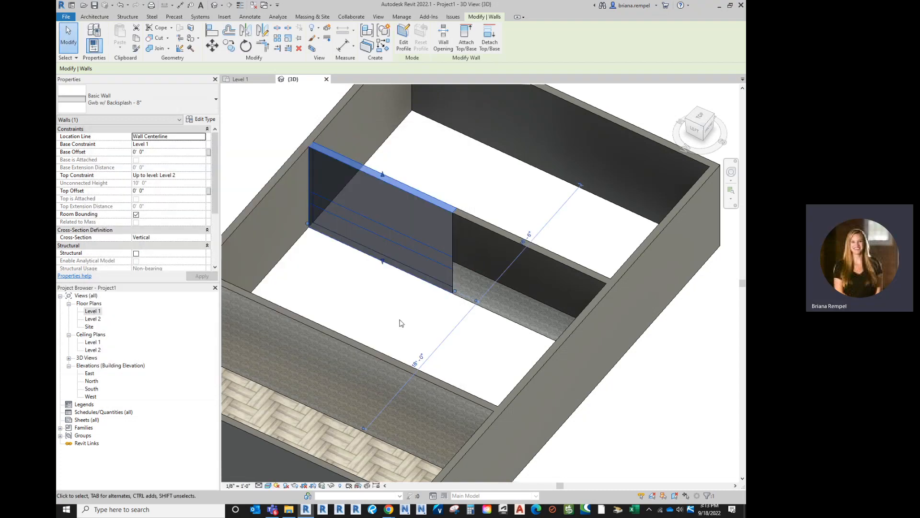
key("Escape")
- Examine the tiled backsplash band and the adjoining wainscot wall in the 3D view from several angles
scroll(443, 259, "up", 5)
scroll(430, 320, "up", 3)
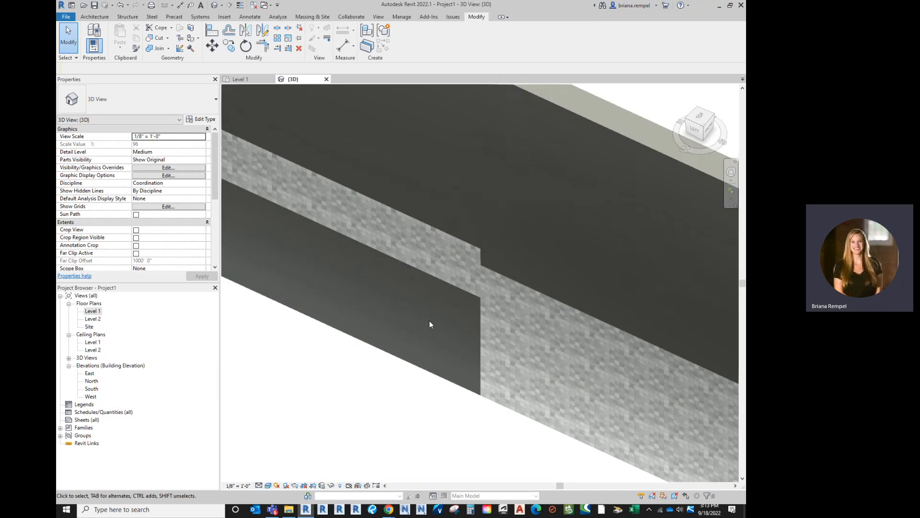
scroll(434, 290, "down", 4)
scroll(434, 292, "down", 2)
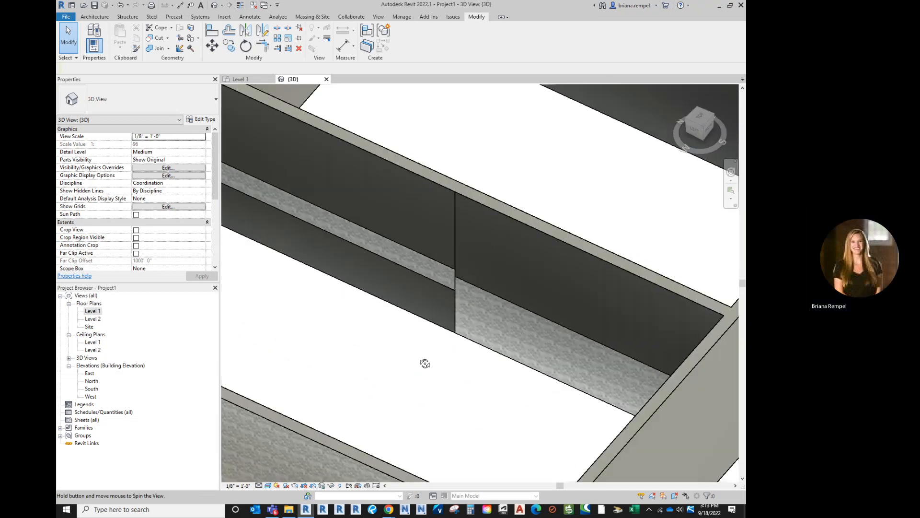
middle_click_drag(425, 363, 458, 309, "shift")
scroll(456, 309, "down", 3)
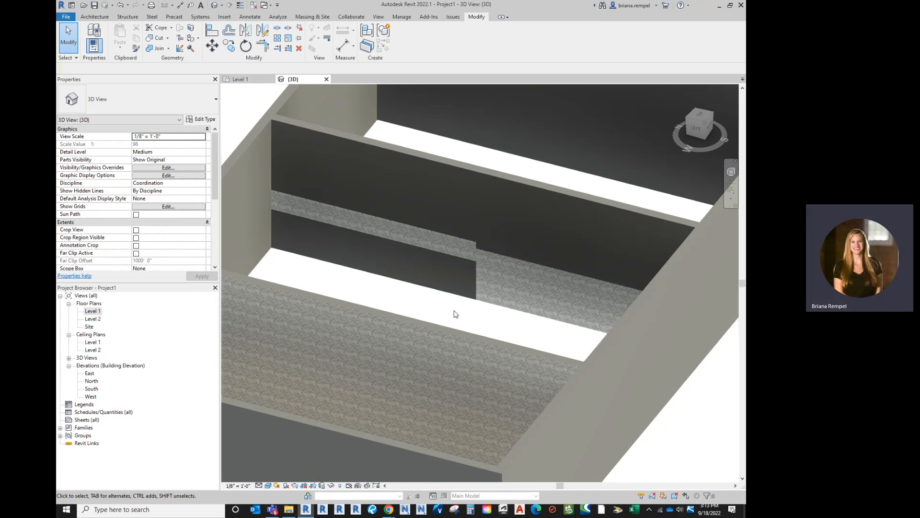
scroll(456, 314, "down", 3)
middle_click_drag(404, 154, 367, 312, "shift")
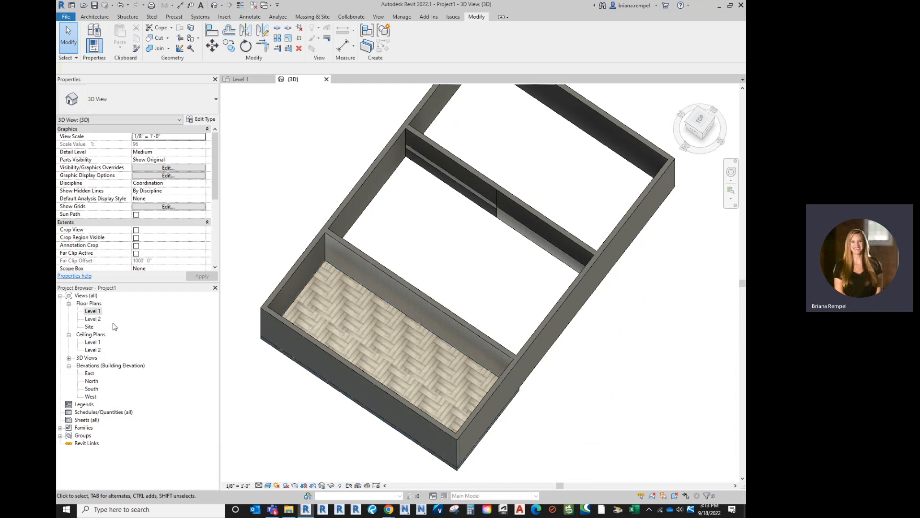
- On the Level 1 floor plan, start a new floor and sketch a 6' horizontal boundary line inside the wood-floored room
double_click(92, 311)
scroll(429, 283, "up", 3)
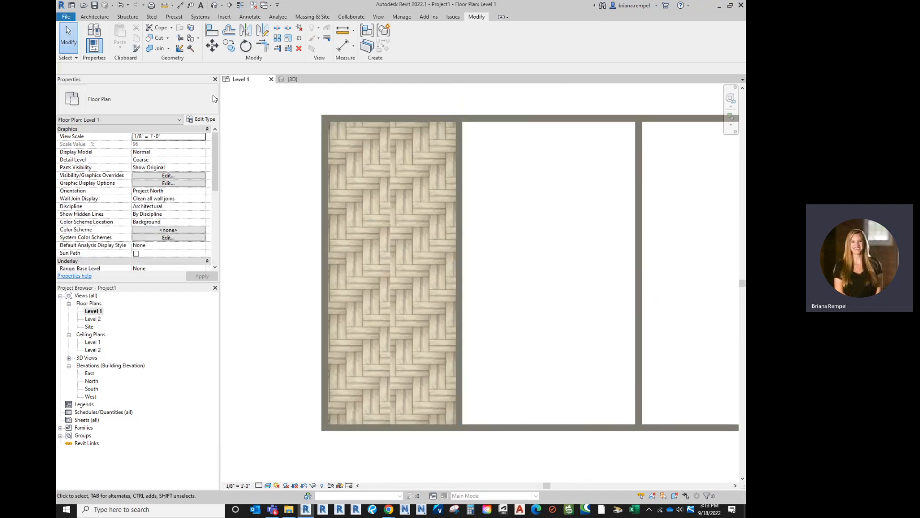
left_click(101, 18)
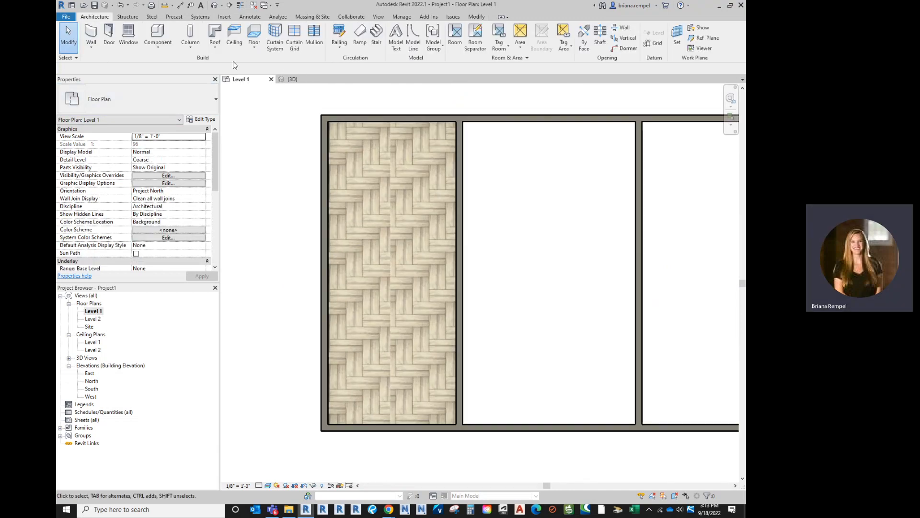
left_click(254, 46)
left_click(271, 69)
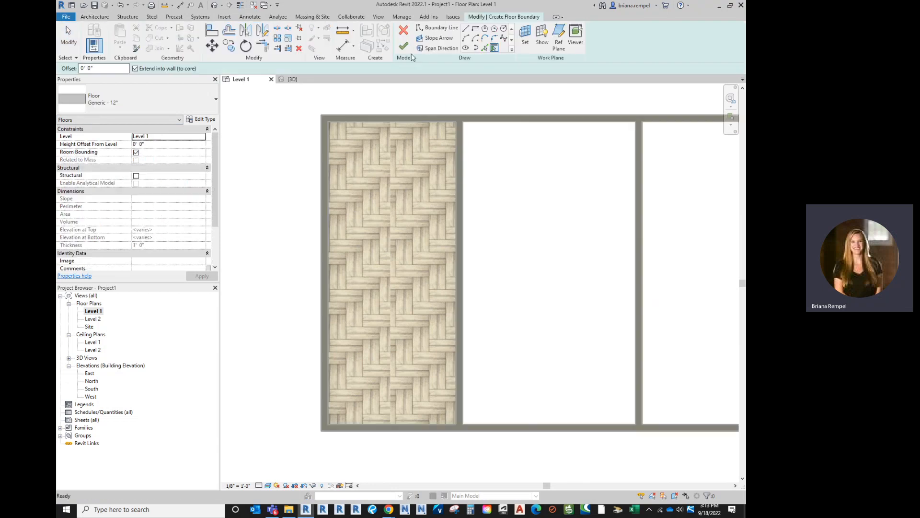
left_click(475, 29)
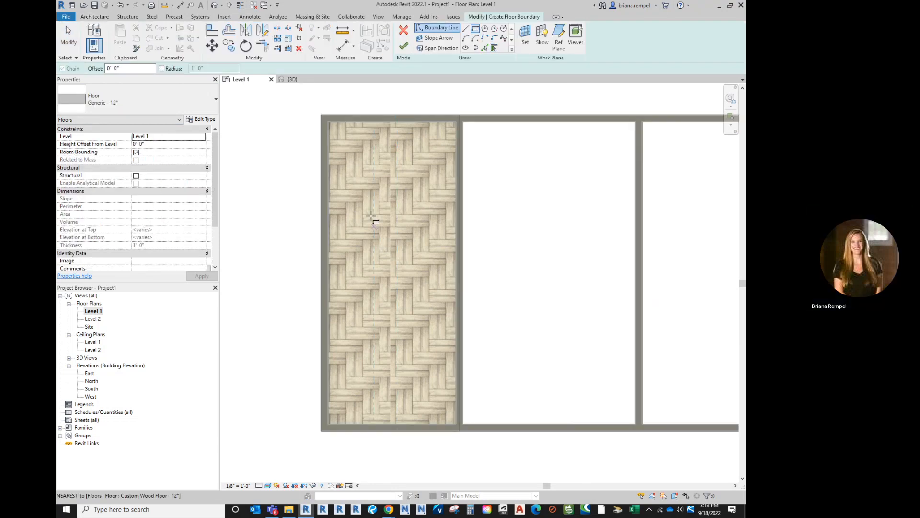
left_click(466, 28)
left_click(363, 228)
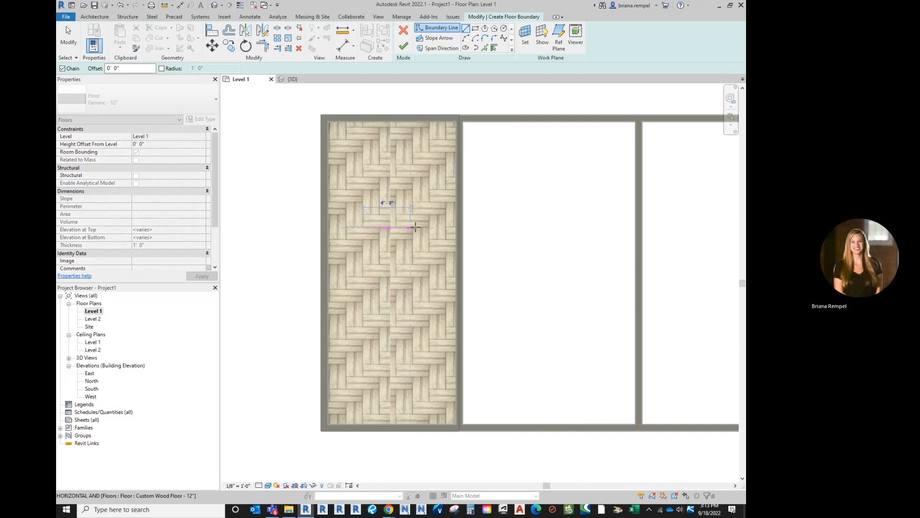
type("6")
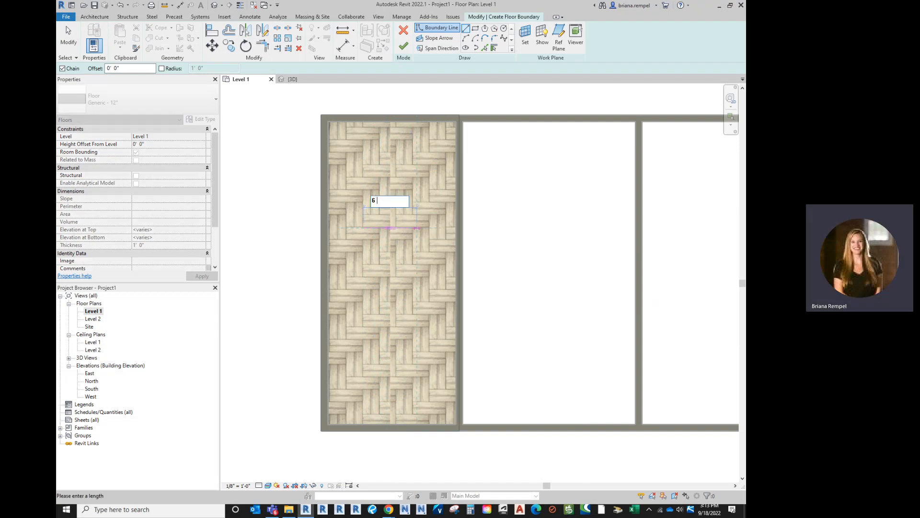
key("Return")
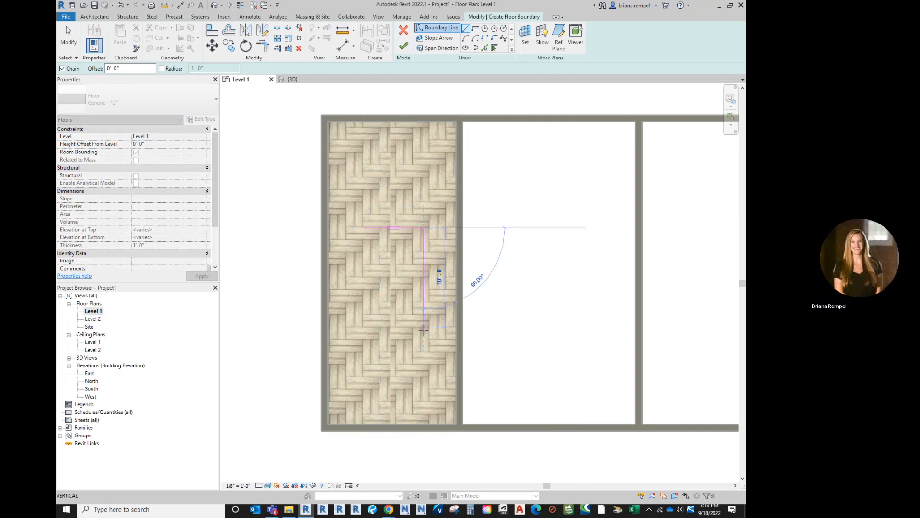
- Close the floor boundary as a rectangle about 8' deep and finish the floor sketch
left_click(423, 308)
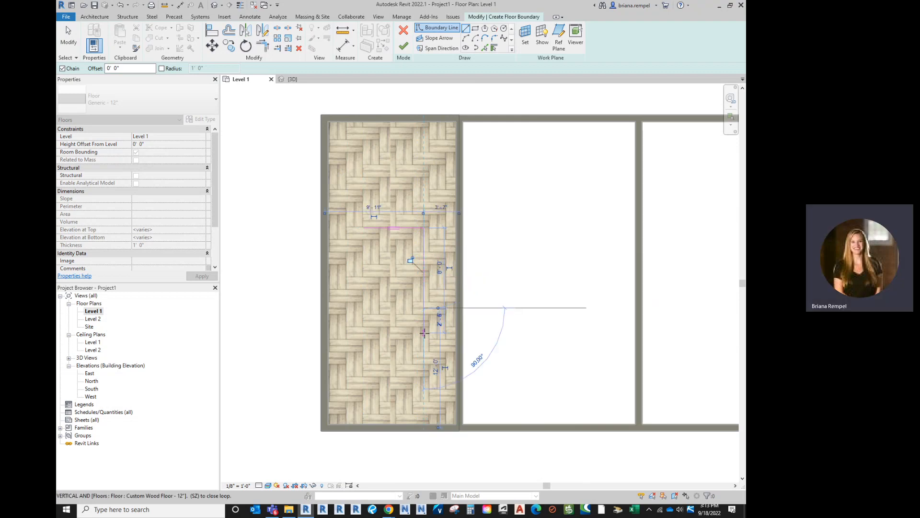
left_click(364, 307)
left_click(362, 229)
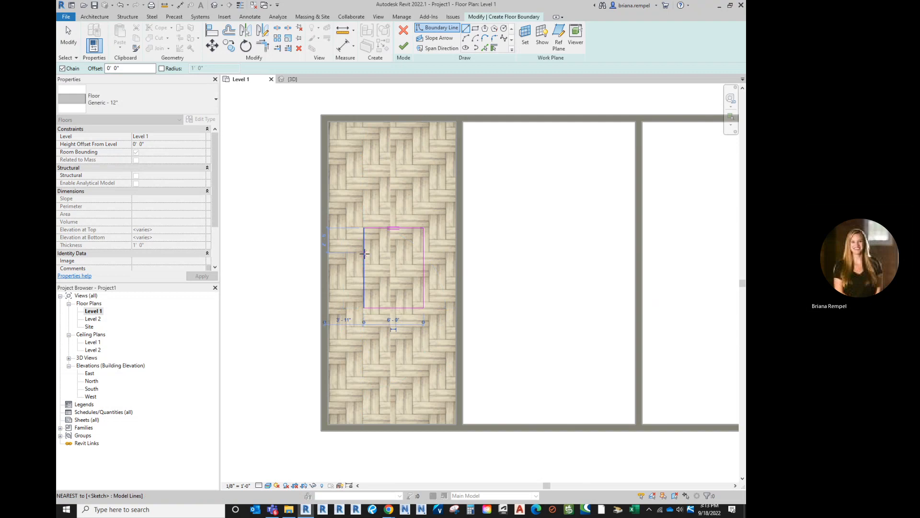
key("Escape")
key("Escape")
scroll(402, 259, "up", 3)
scroll(402, 261, "up", 1)
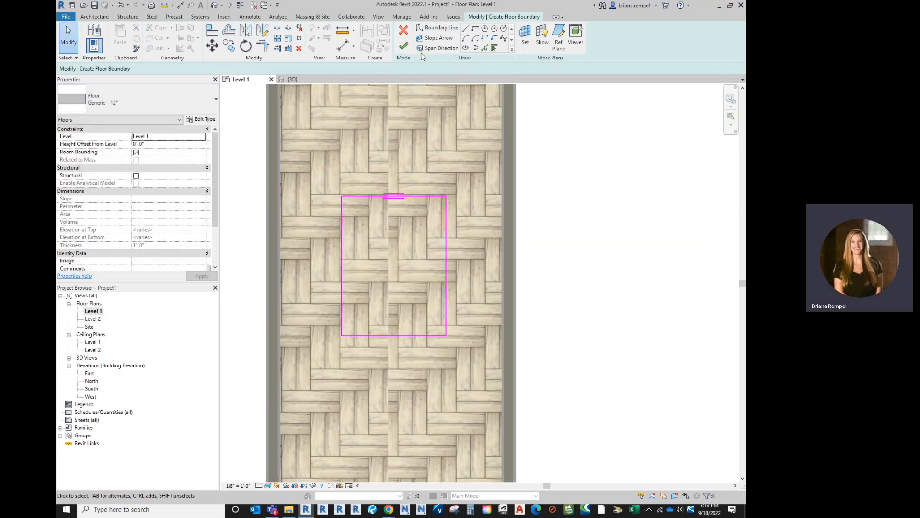
left_click(404, 46)
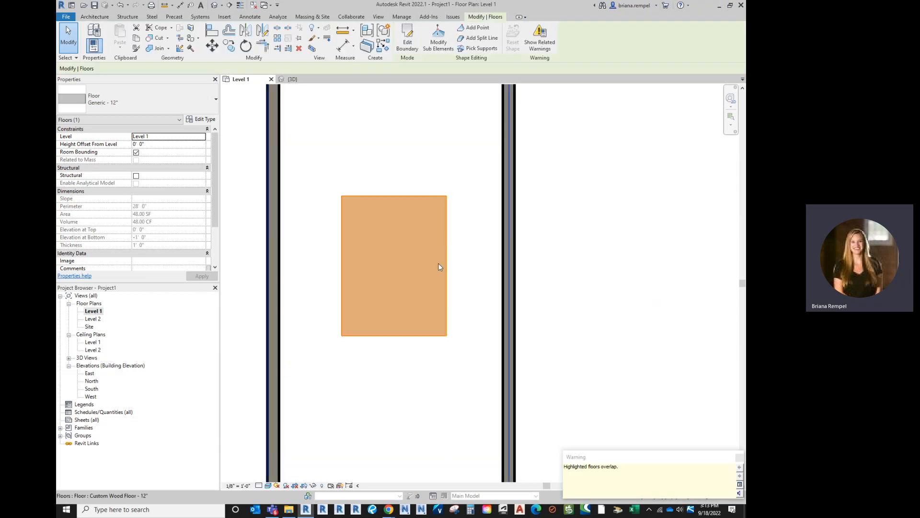
scroll(428, 266, "down", 2)
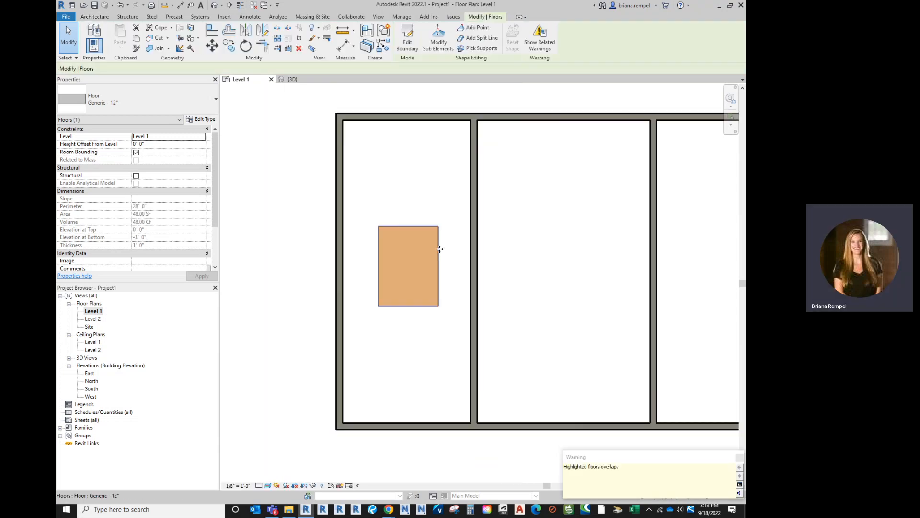
- In the 3D view, select the small rectangular floor and duplicate its type as "Area Rug"
left_click(292, 79)
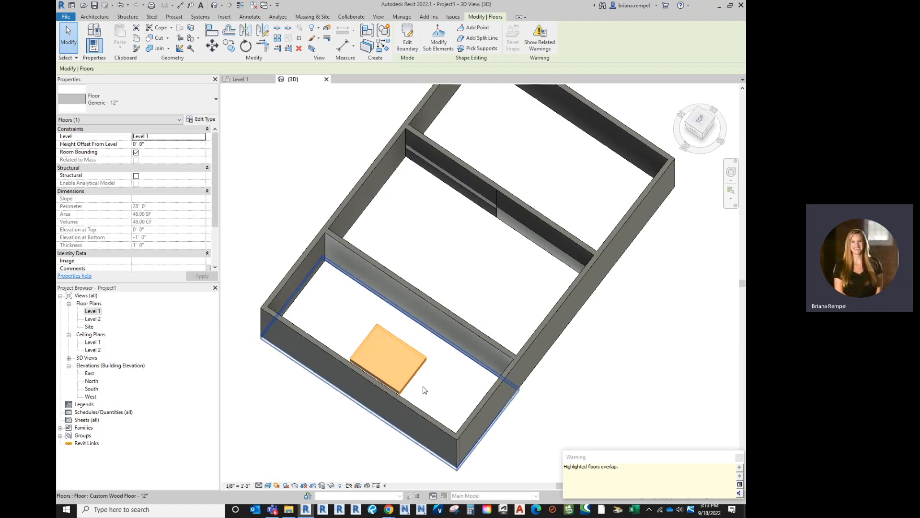
key("Escape")
scroll(408, 383, "up", 2)
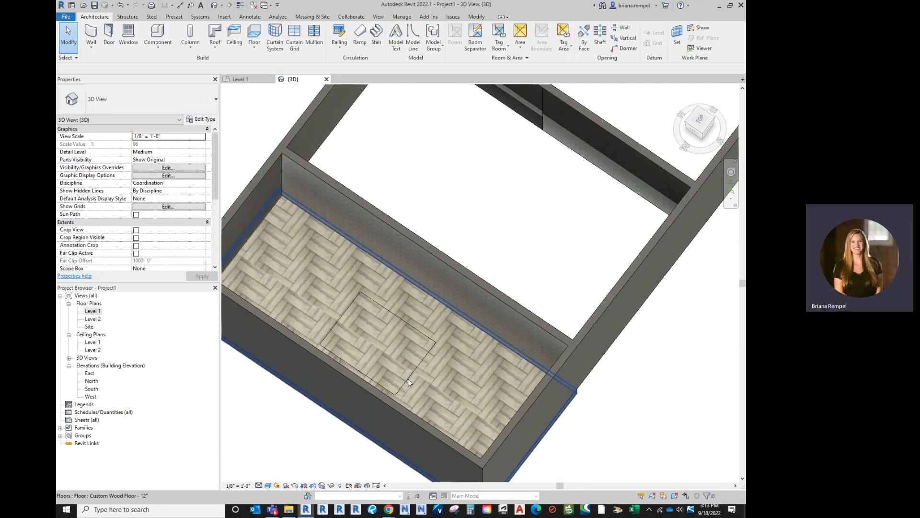
left_click(421, 332)
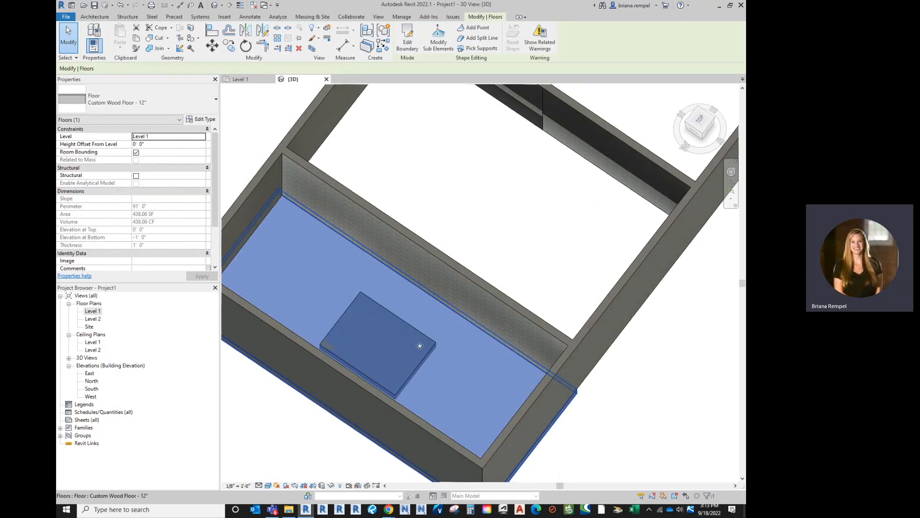
key("Escape")
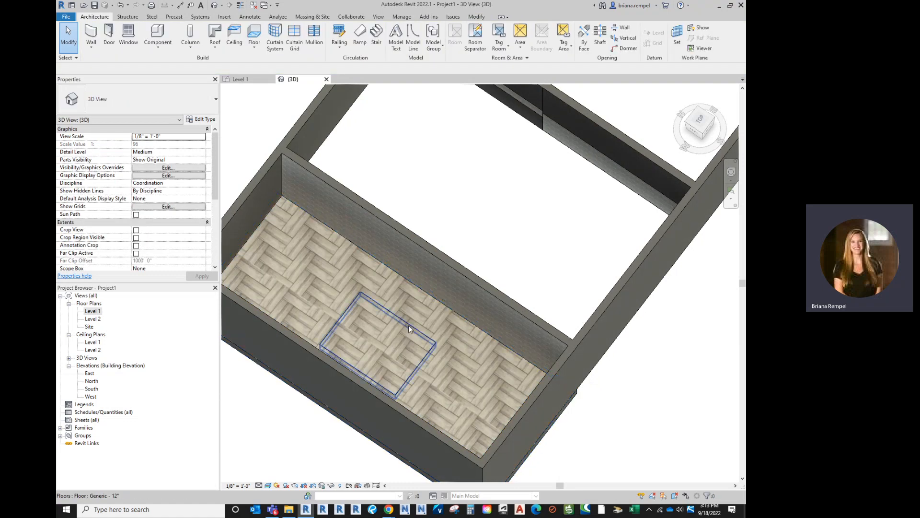
left_click(409, 324)
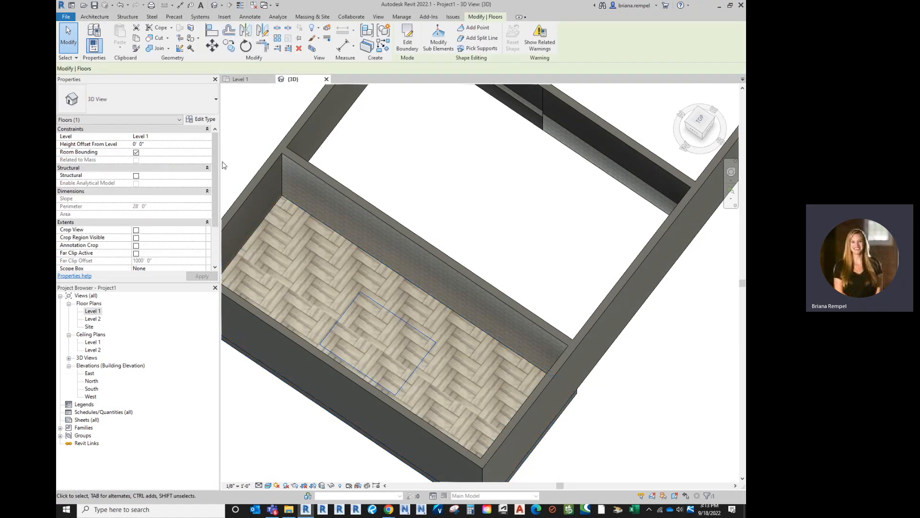
left_click(203, 120)
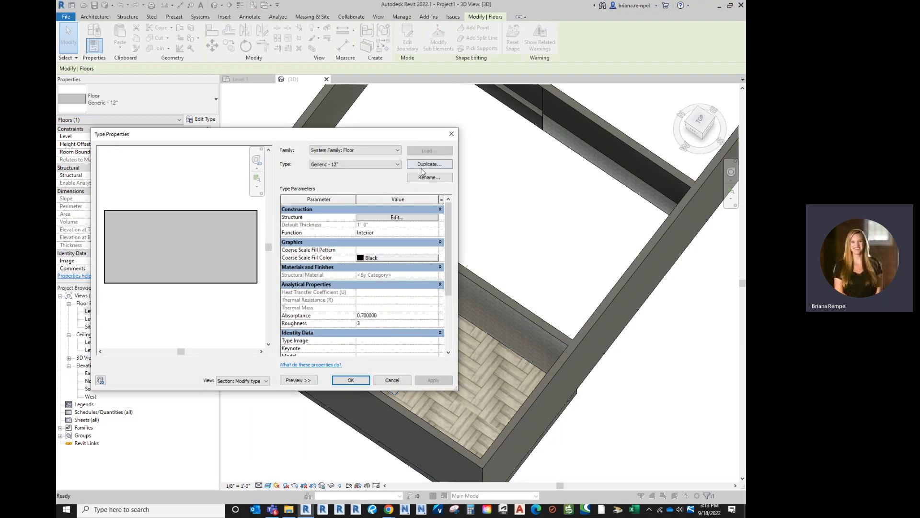
left_click(429, 164)
type("Area Rug")
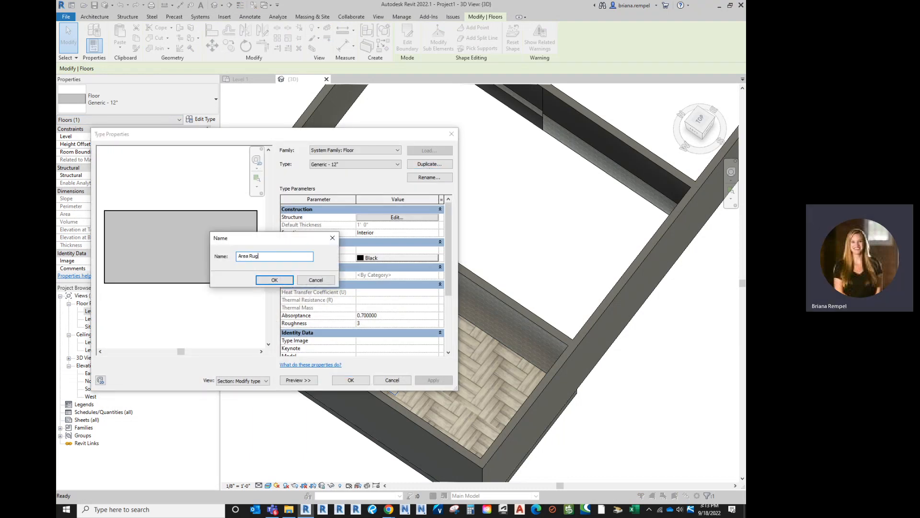
key("Return")
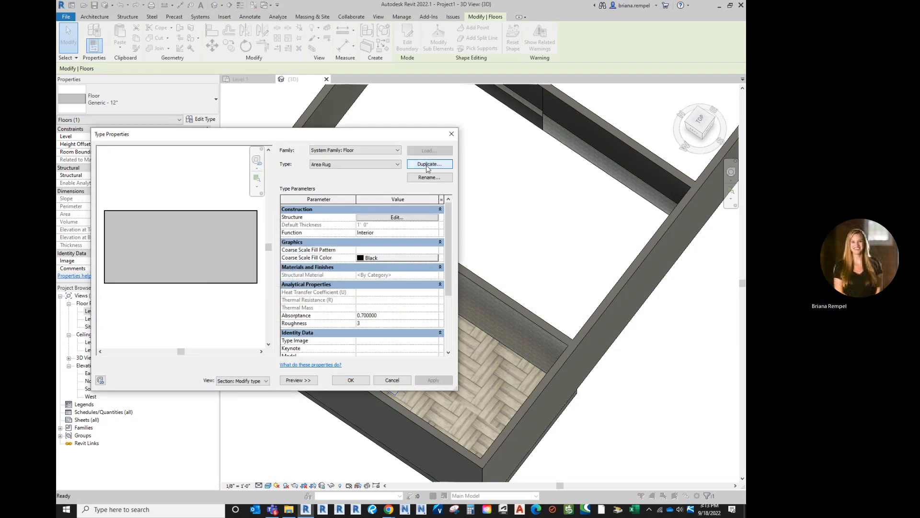
- Set the structure layer thickness of the Area Rug floor type to 1/2" and accept the type changes
left_click(380, 218)
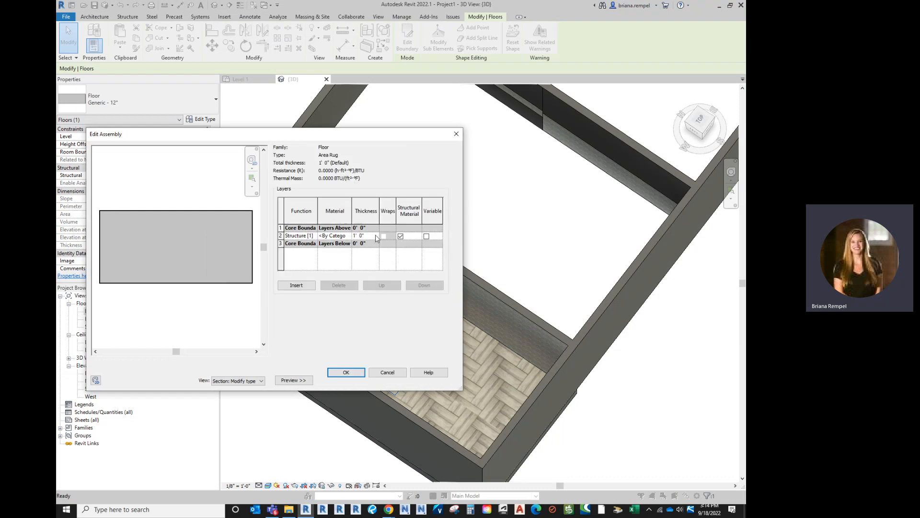
left_click(377, 236)
left_click(351, 378)
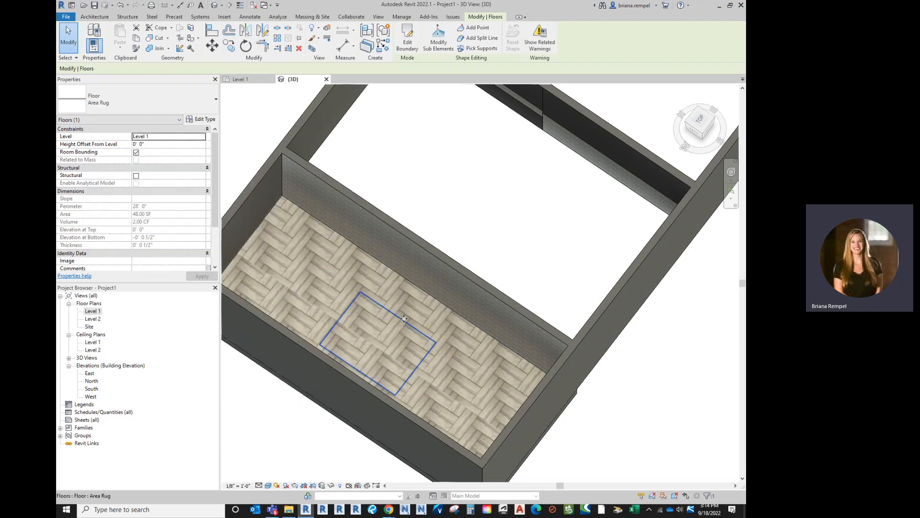
left_click(452, 203)
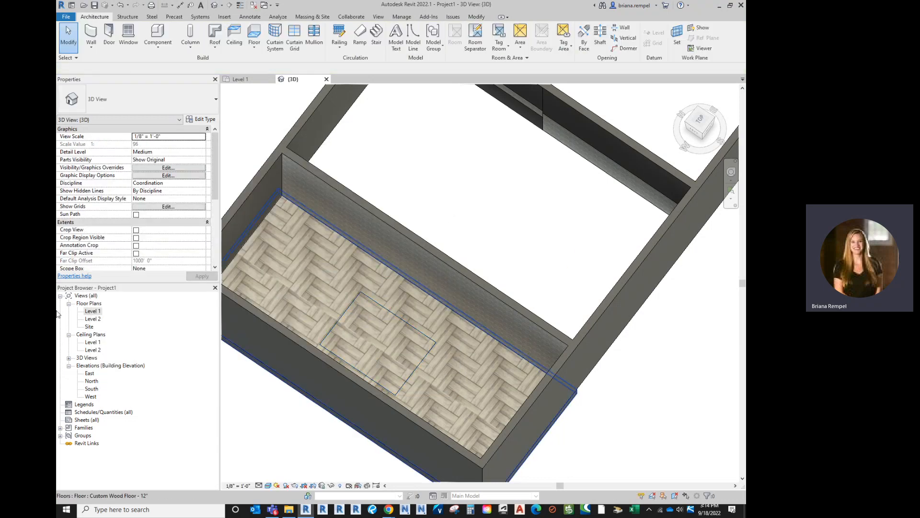
- On the Level 1 floor plan, draw a horizontal building section across the wood-floored room through the rug and open its view
double_click(93, 311)
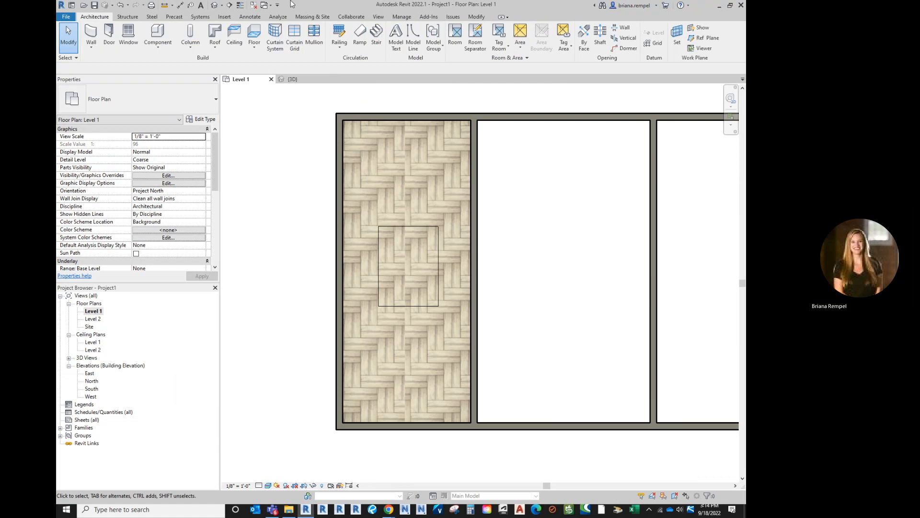
left_click(230, 6)
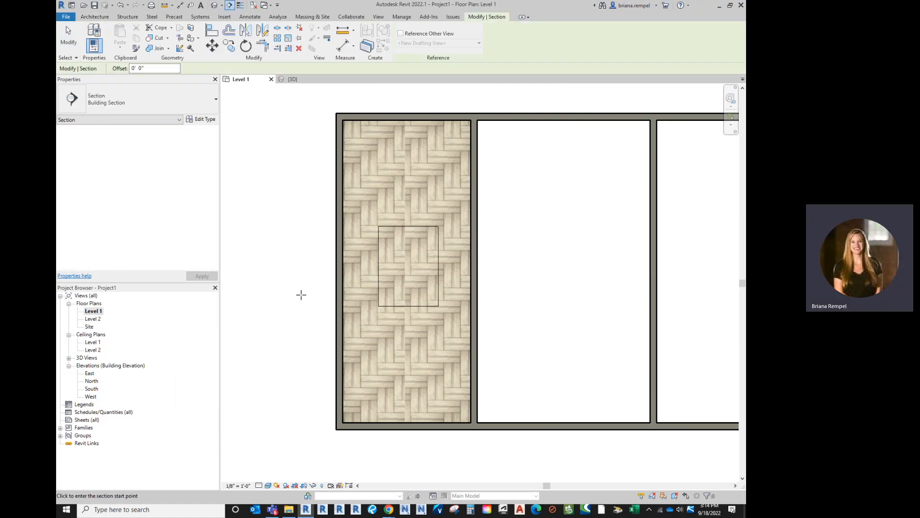
left_click(313, 256)
left_click(520, 255)
right_click(484, 257)
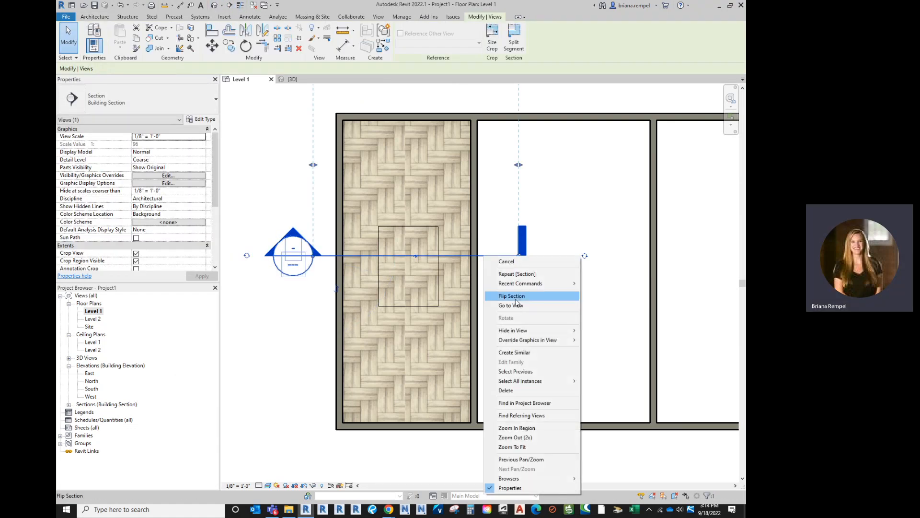
left_click(516, 304)
- Inspect in the section how the area rug sits relative to the wood floor and Level 1
scroll(473, 336, "up", 5)
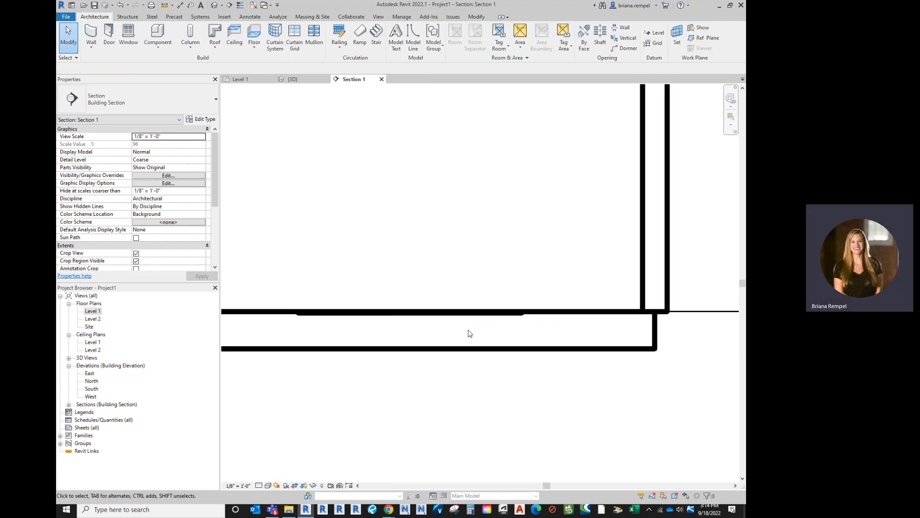
left_click(469, 314)
scroll(484, 294, "down", 5)
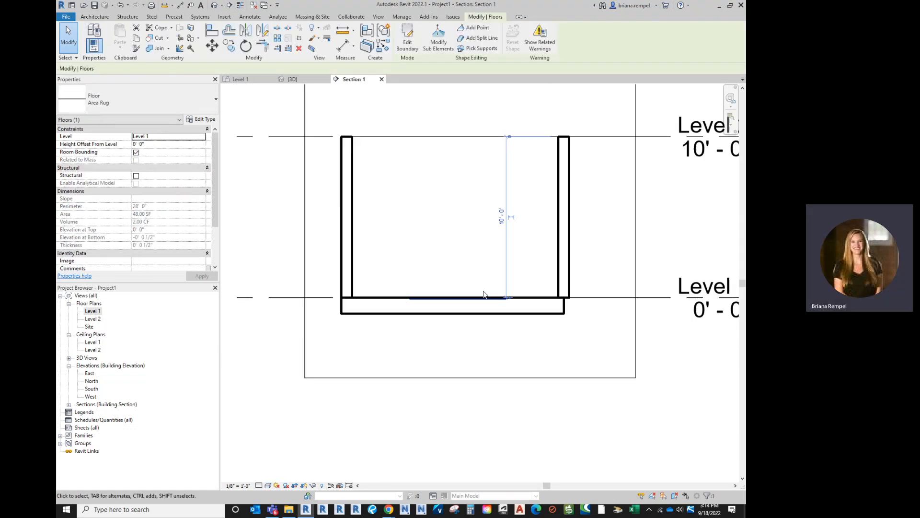
scroll(437, 203, "up", 2)
scroll(419, 224, "up", 1)
key("Escape")
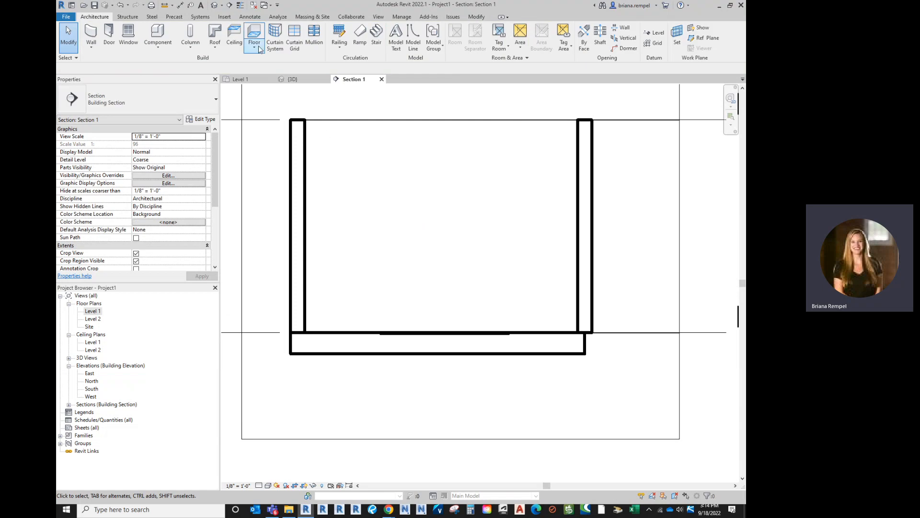
- Compare the section with thick and thin line display and leave Thin Lines turned on
left_click(240, 5)
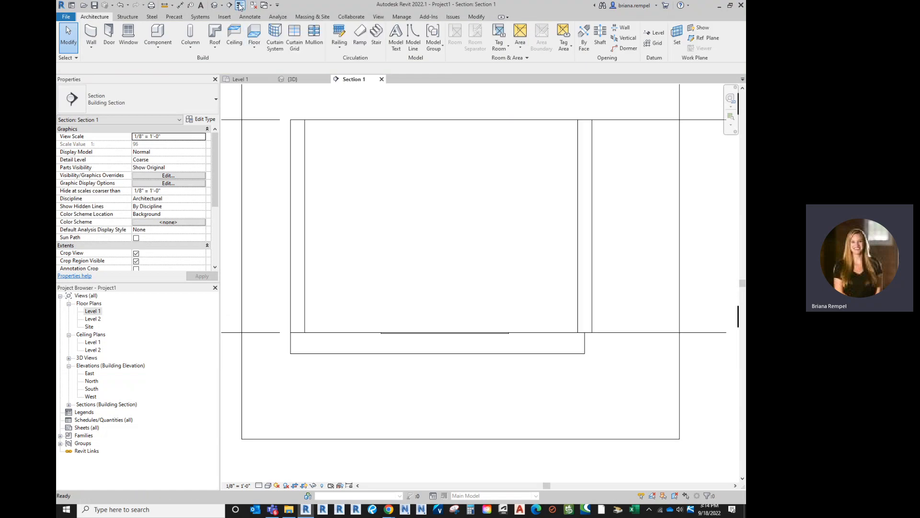
left_click(240, 4)
left_click(240, 5)
left_click(240, 5)
left_click(240, 5)
left_click(240, 5)
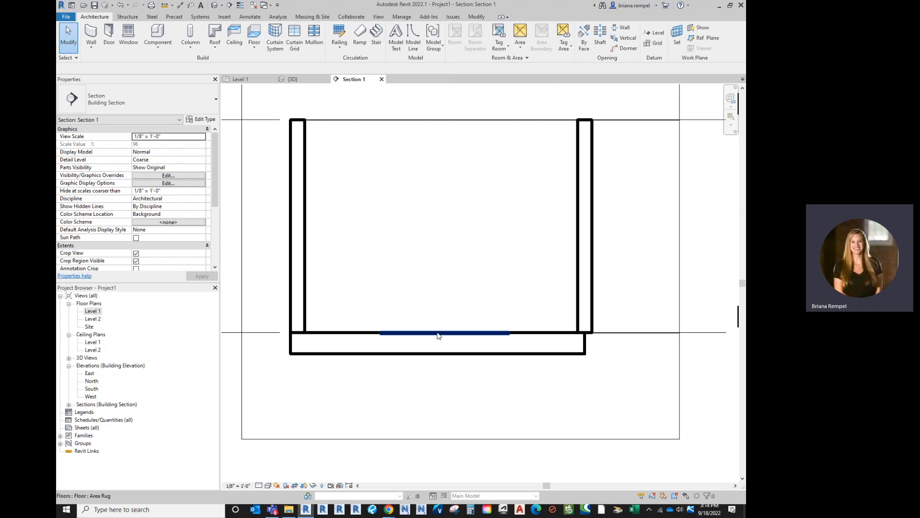
left_click(438, 335)
left_click(240, 5)
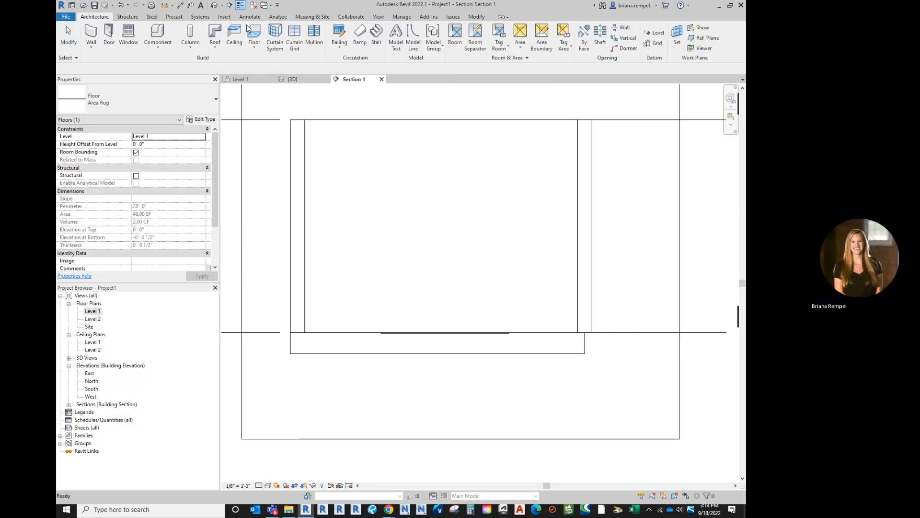
- Try to move the area rug vertically in the section so its underside meets the top of the wood floor
scroll(411, 339, "up", 4)
scroll(413, 336, "down", 4)
scroll(411, 339, "up", 2)
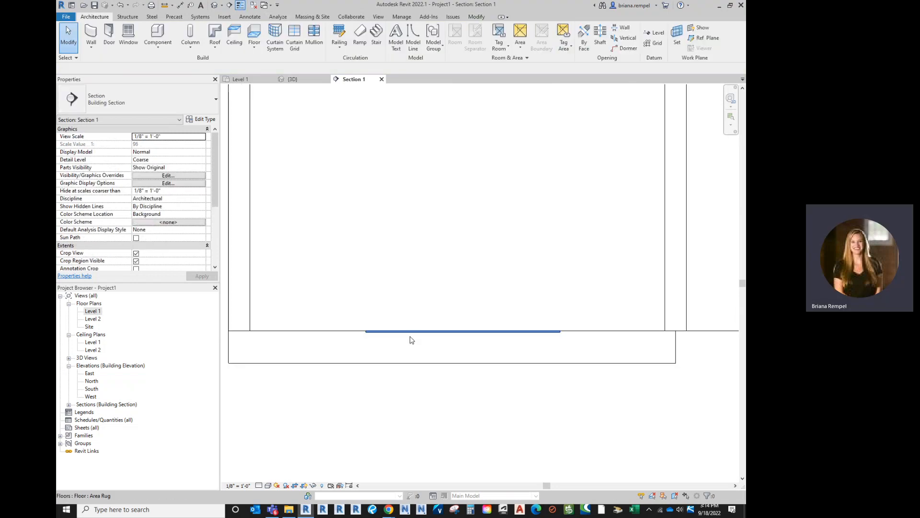
scroll(412, 338, "up", 1)
left_click(410, 332)
scroll(405, 343, "up", 1)
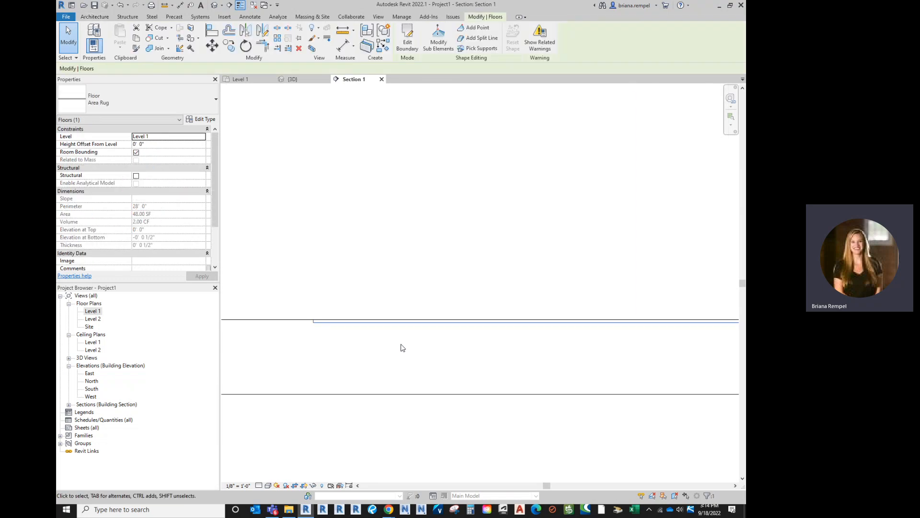
left_click(211, 45)
left_click(349, 324)
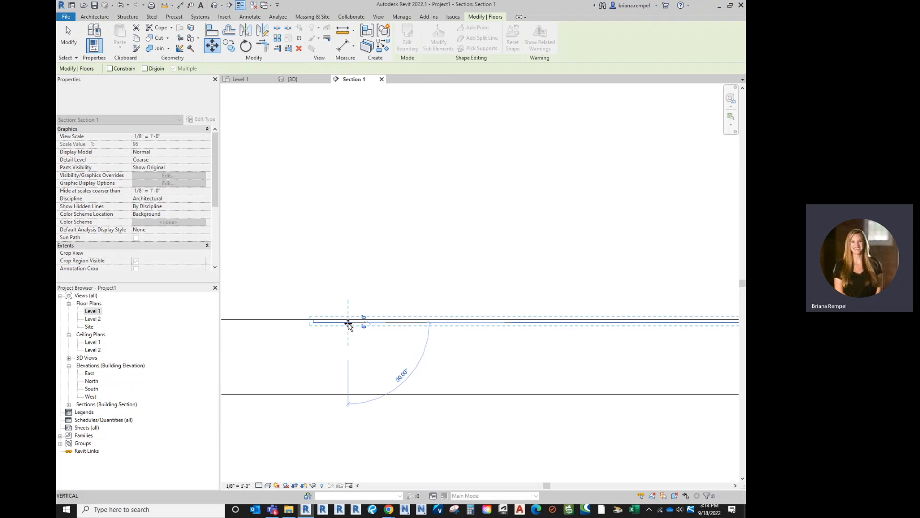
left_click(349, 319)
left_click(323, 270)
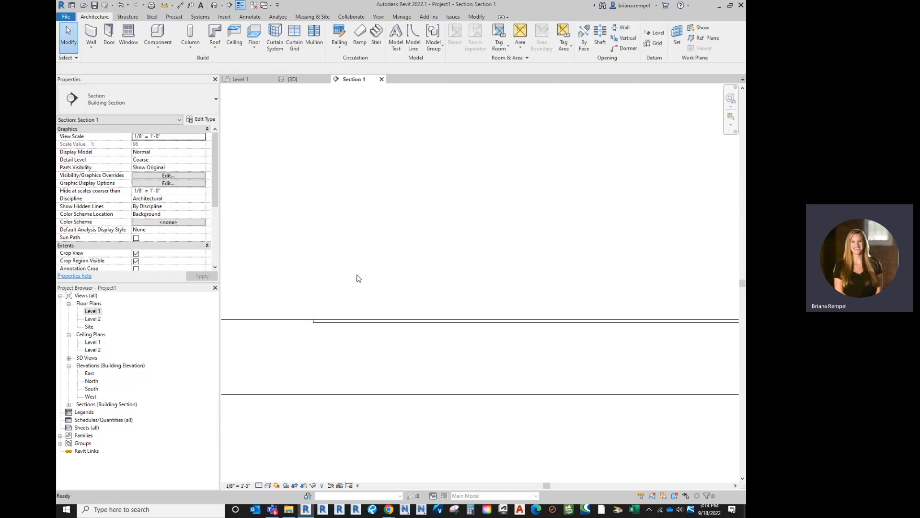
- In the 3D view, set the area rug's Height Offset From Level to 0' 0 1/2"
scroll(382, 308, "down", 2)
left_click(292, 79)
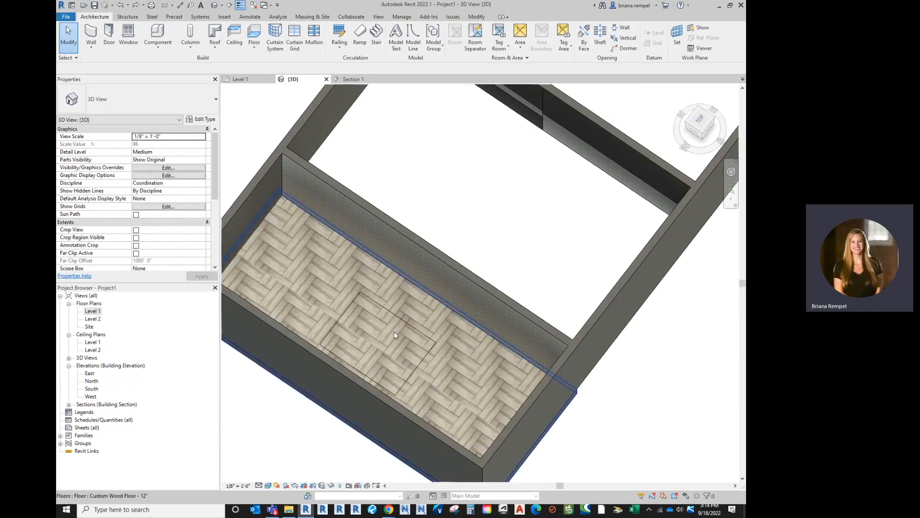
left_click(393, 314)
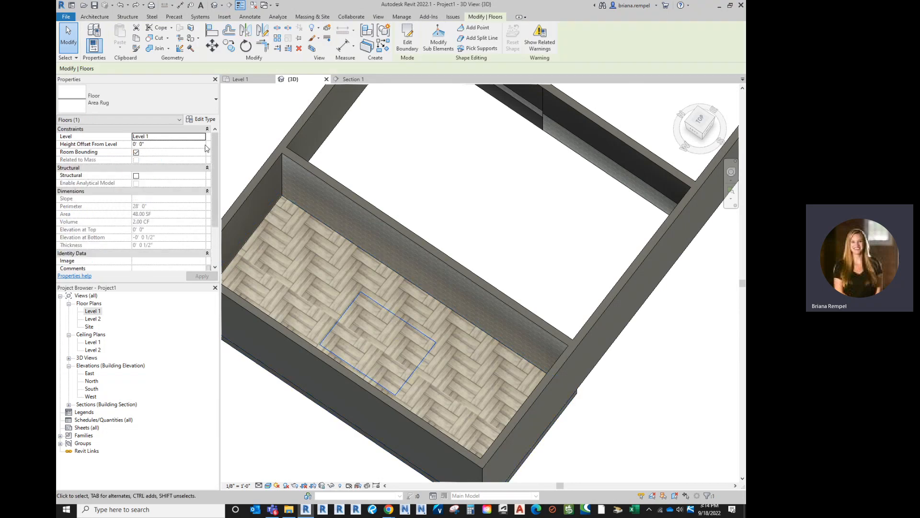
left_click(163, 145)
type("0 .")
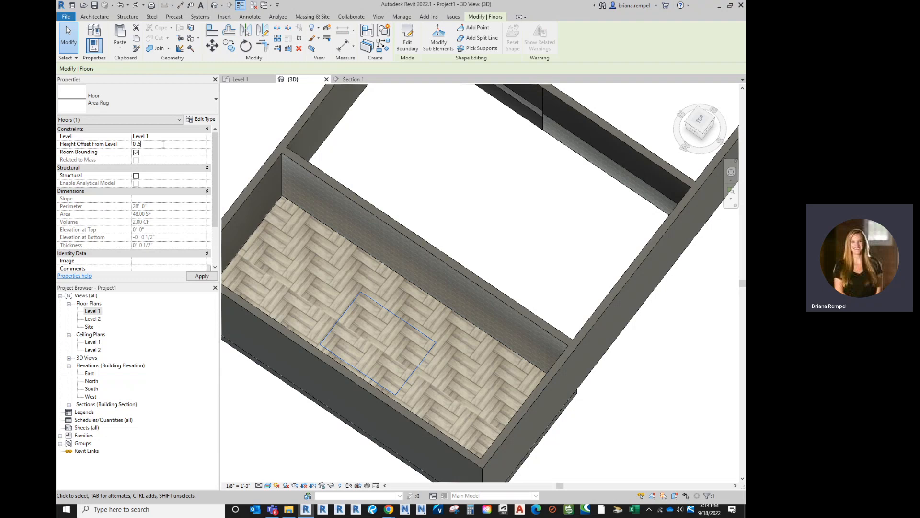
type("5")
key("Return")
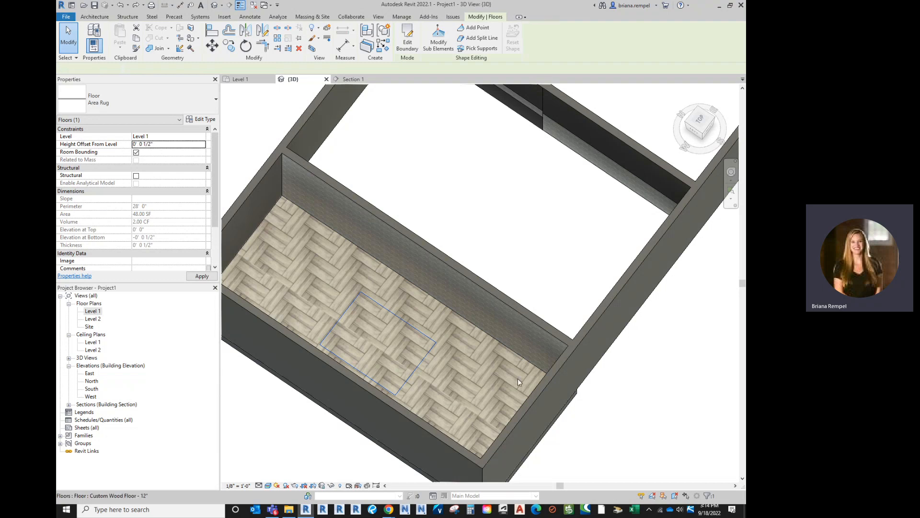
left_click(462, 232)
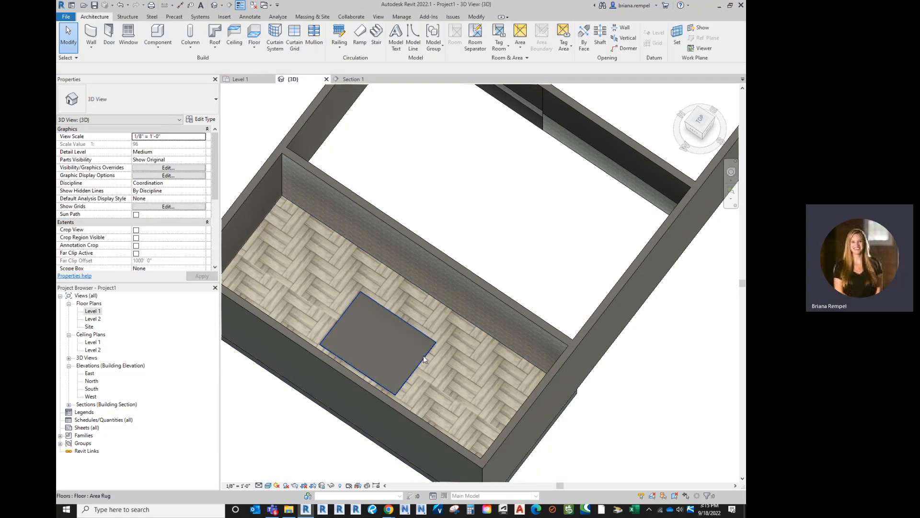
- Check the raised area rug in Section 1 and return to the 3D view
left_click(357, 80)
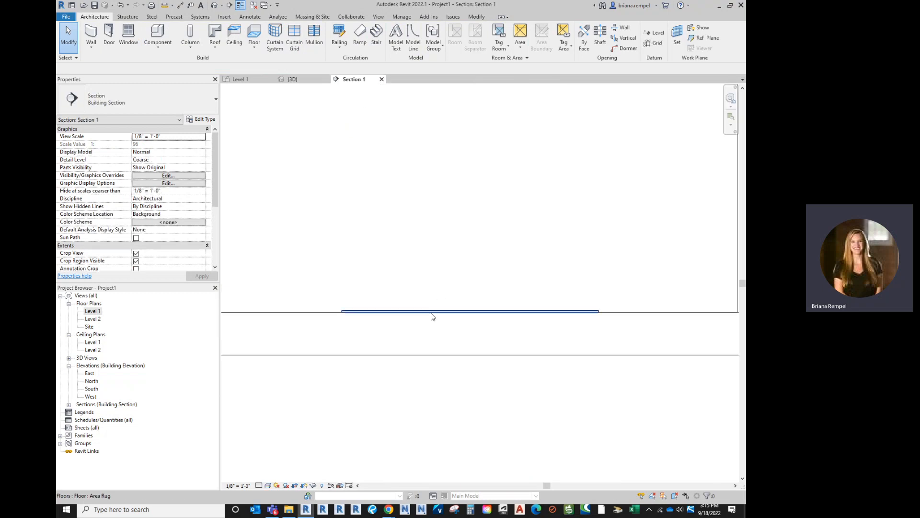
left_click(315, 82)
scroll(406, 322, "down", 1)
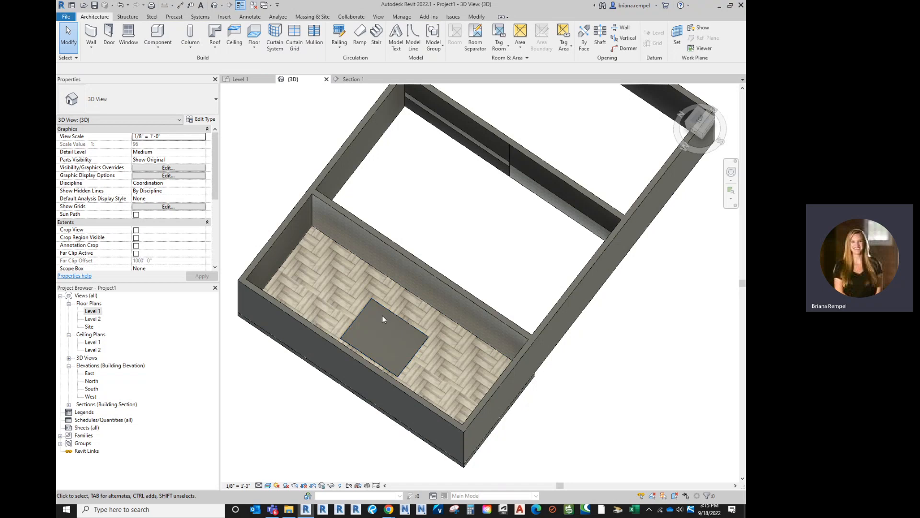
- Open the material selection for the structure layer of the Area Rug floor type
left_click(412, 327)
left_click(201, 119)
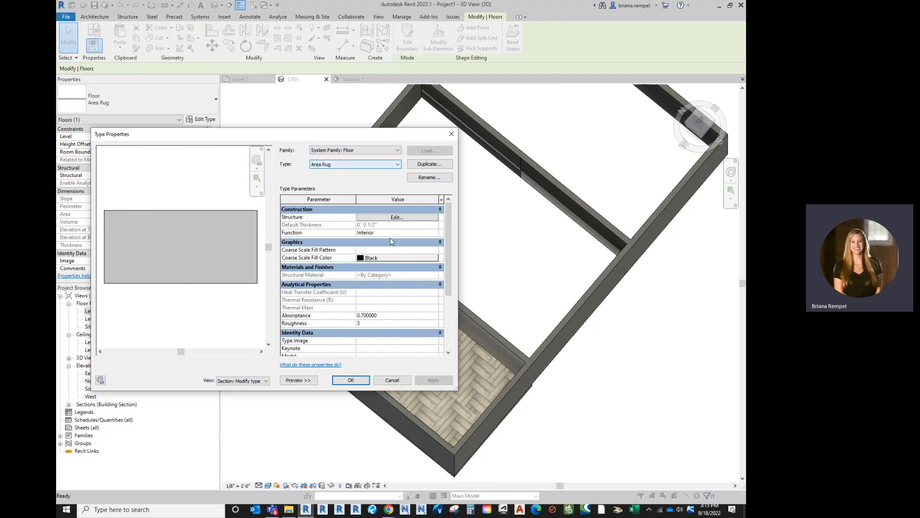
left_click(381, 218)
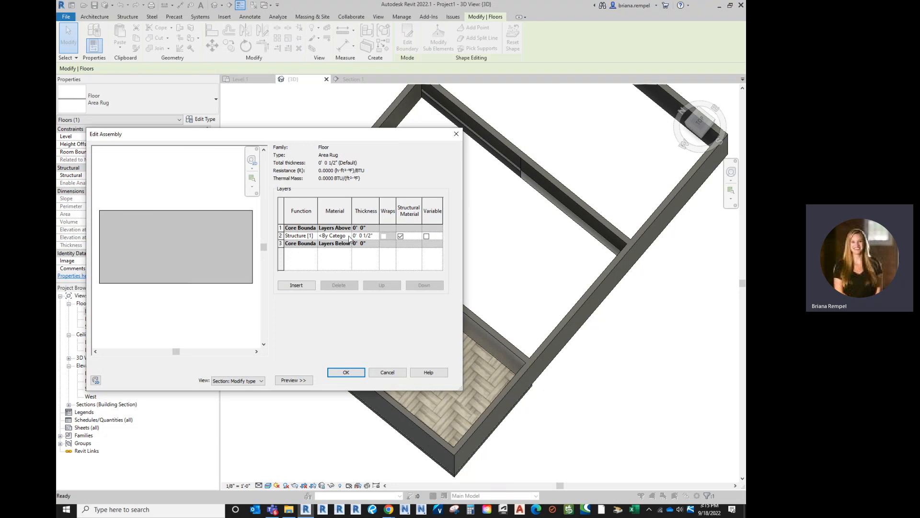
left_click(335, 235)
left_click(348, 236)
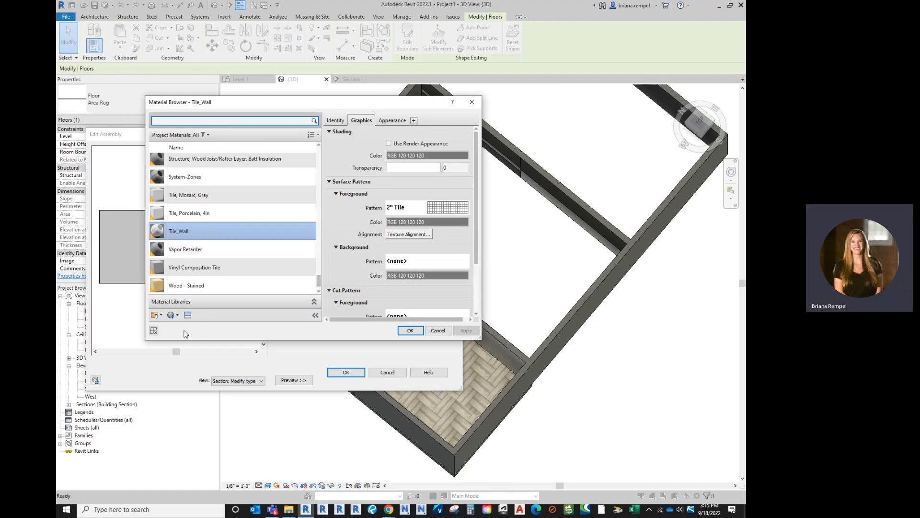
- Create a new material and name it "Area Rug"
left_click(177, 315)
left_click(194, 323)
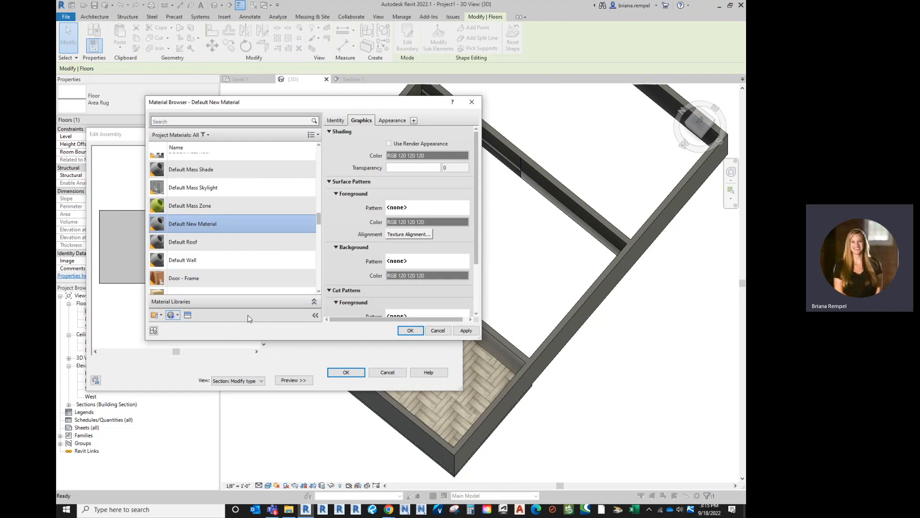
right_click(202, 211)
left_click(228, 238)
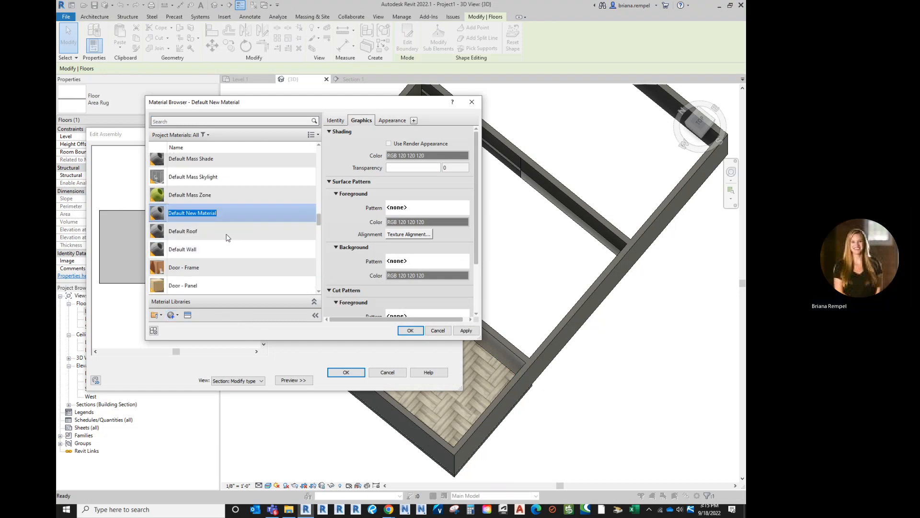
type("Area Rug")
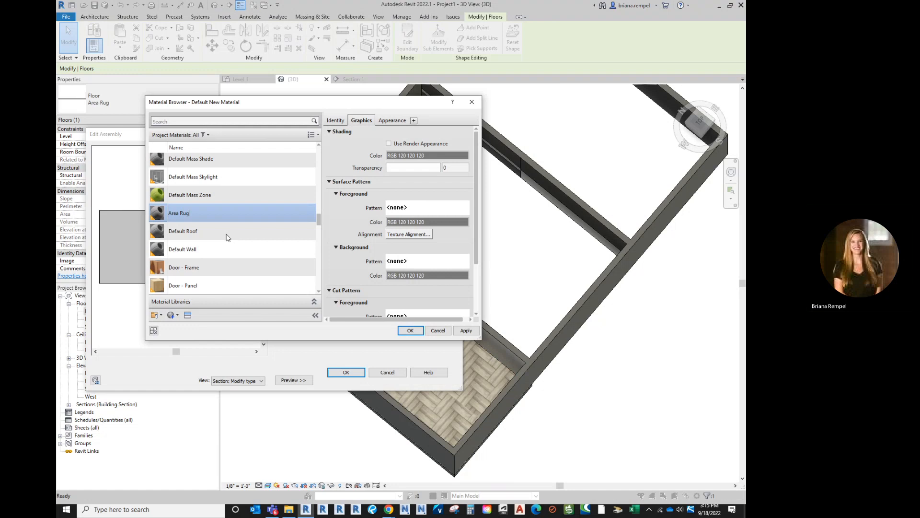
key("Return")
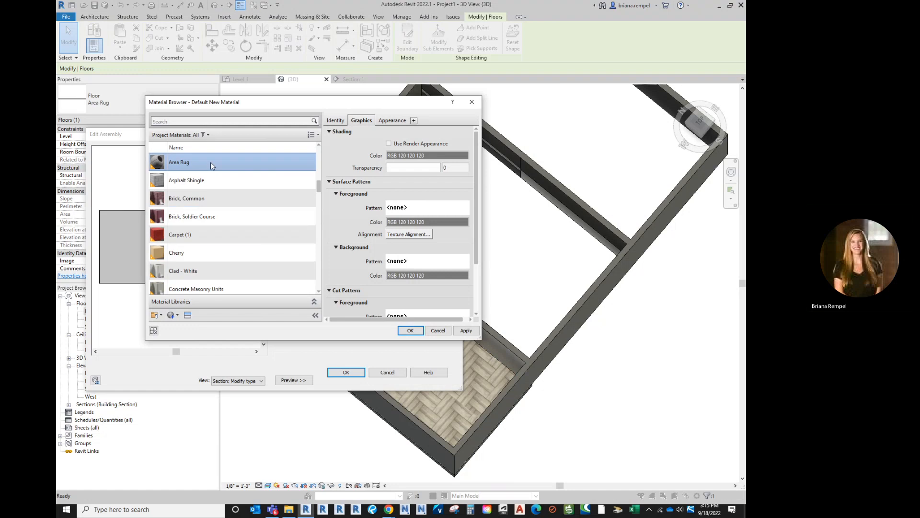
- Load Area Rug.jpg from the Desktop as the appearance image of the Area Rug material
left_click(390, 120)
left_click(426, 233)
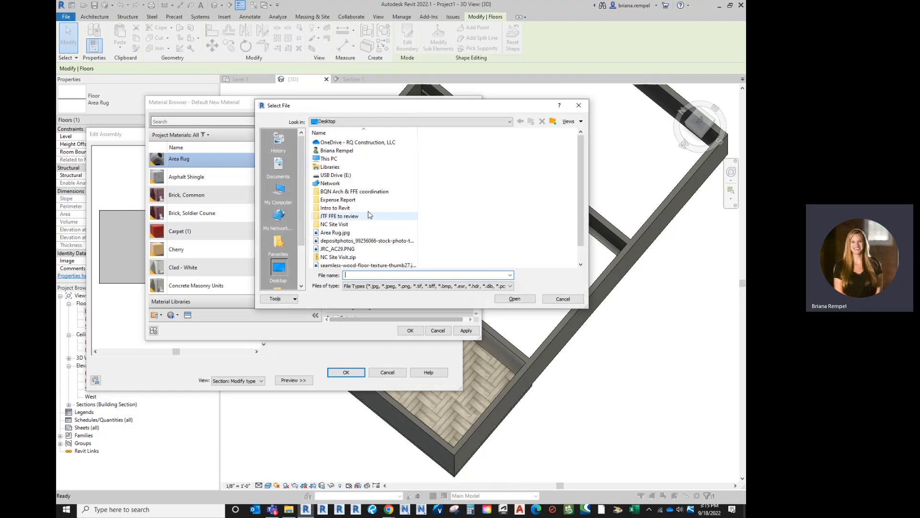
left_click(341, 232)
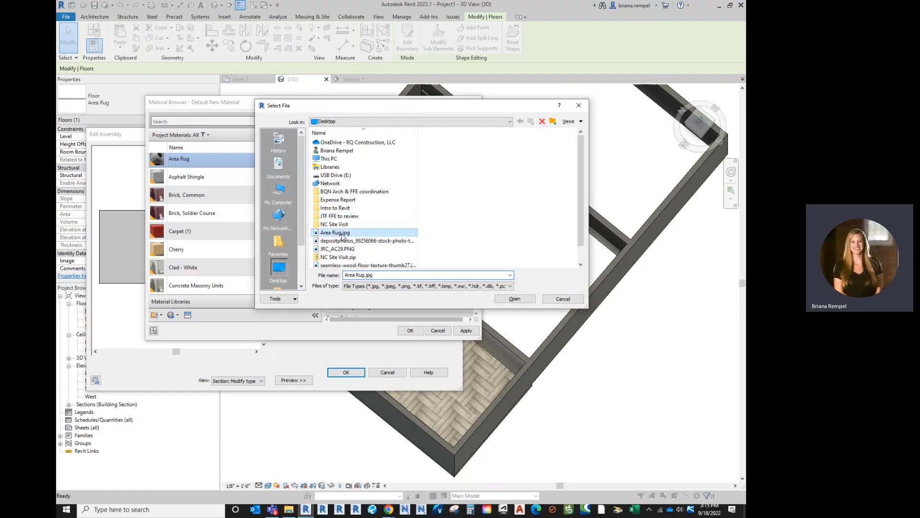
left_click(512, 299)
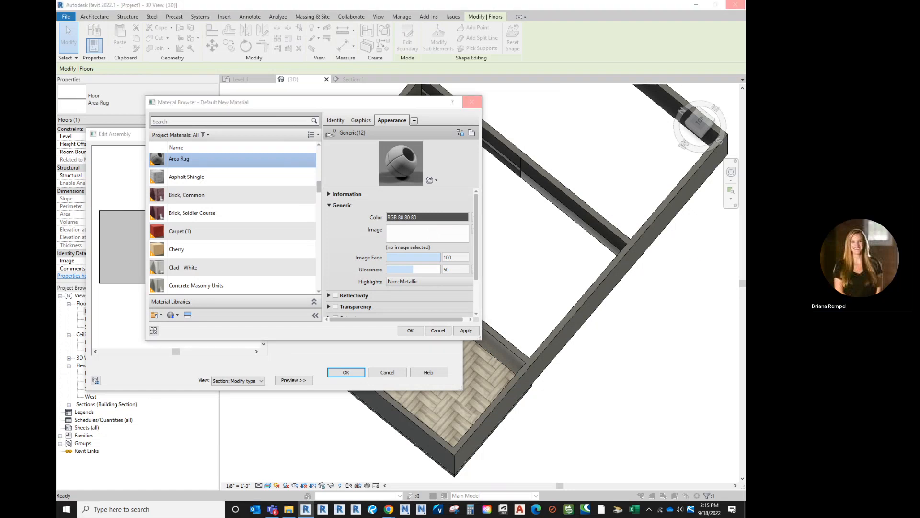
- Switch to Chrome and browse the area rugs image results for pictures usable as a rug material
key("alt+Tab")
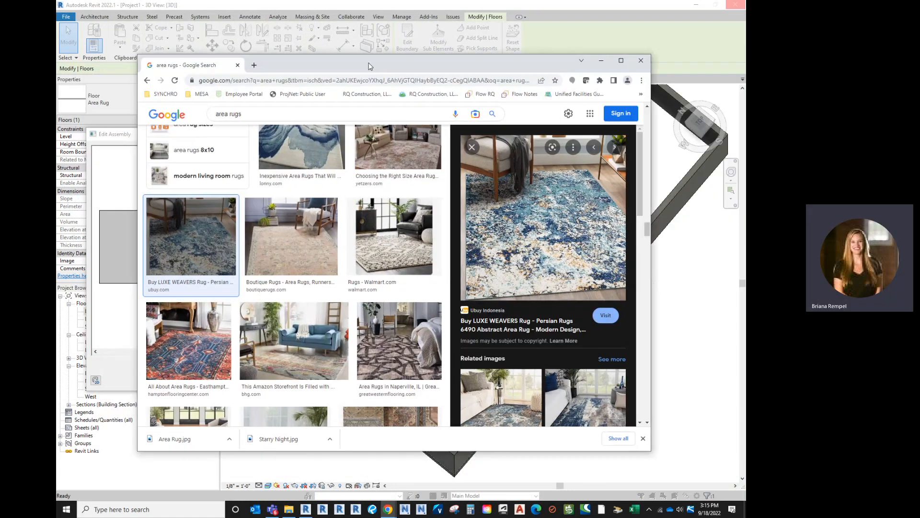
scroll(416, 298, "down", 5)
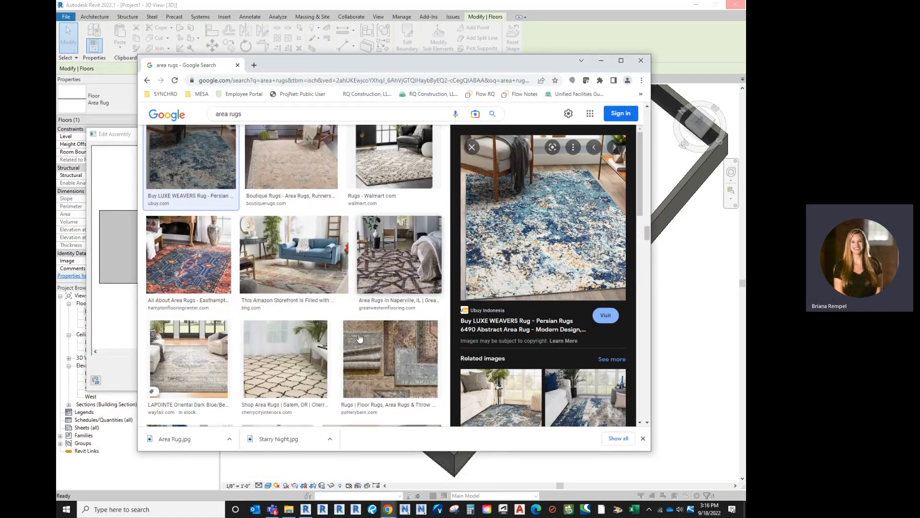
scroll(410, 331, "down", 10)
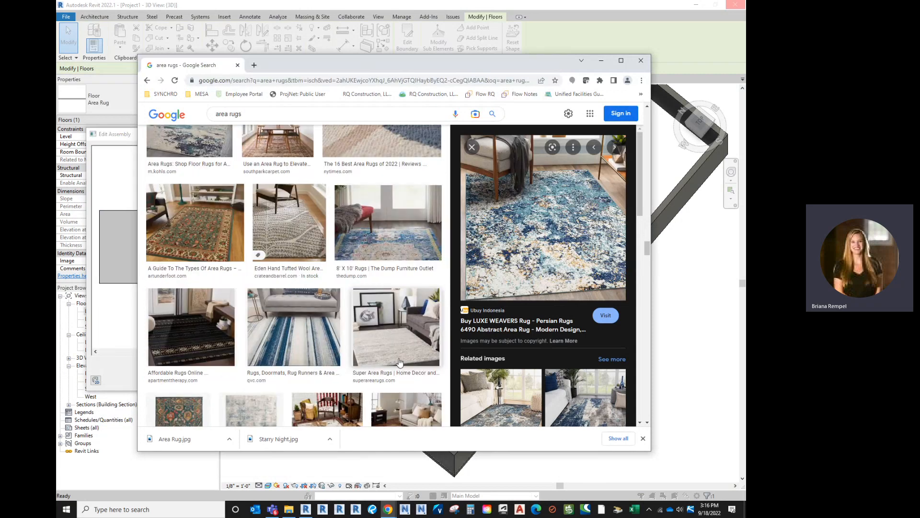
scroll(401, 362, "down", 10)
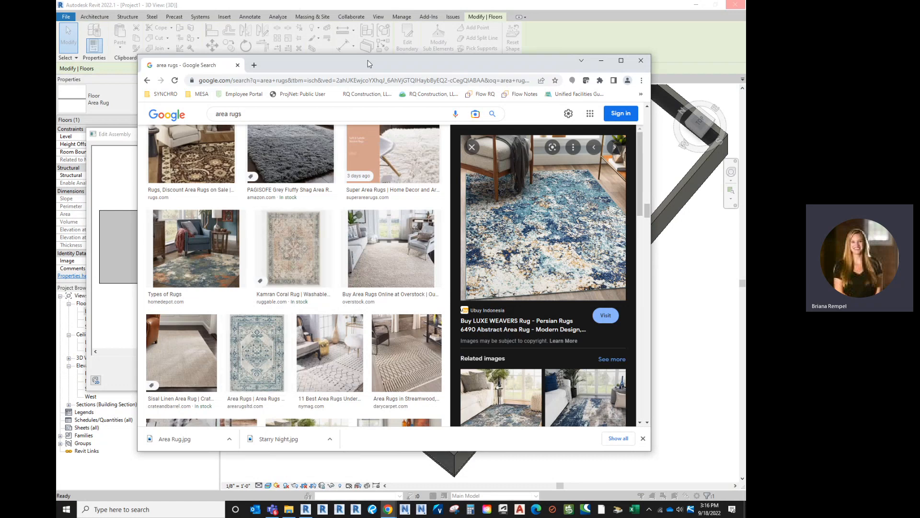
left_click_drag(365, 63, 431, 95)
left_click(660, 82)
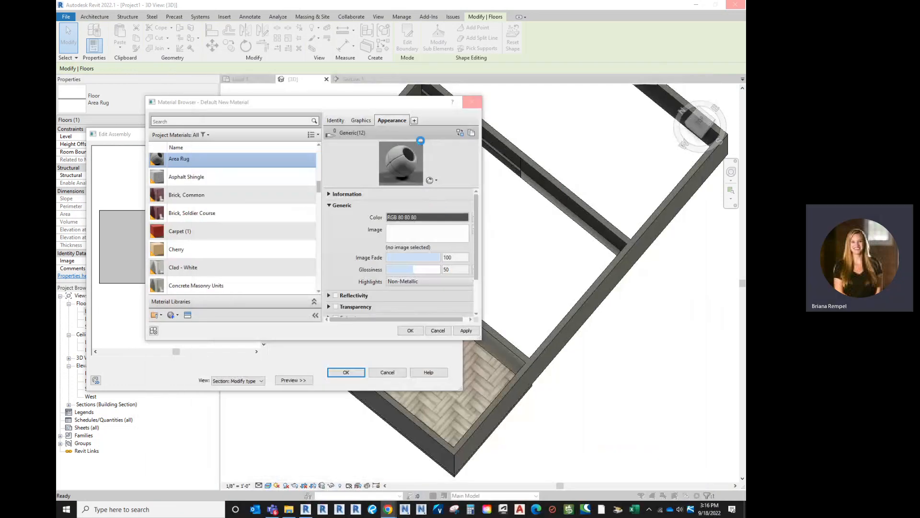
- Bring the area rugs results back up and preview the flat, front-facing Kamran Coral Rug image
left_click(388, 509)
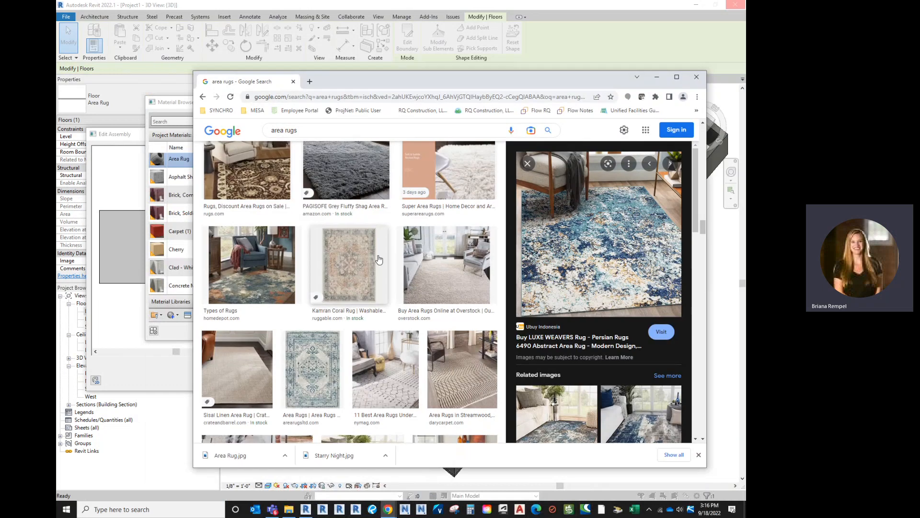
left_click(349, 264)
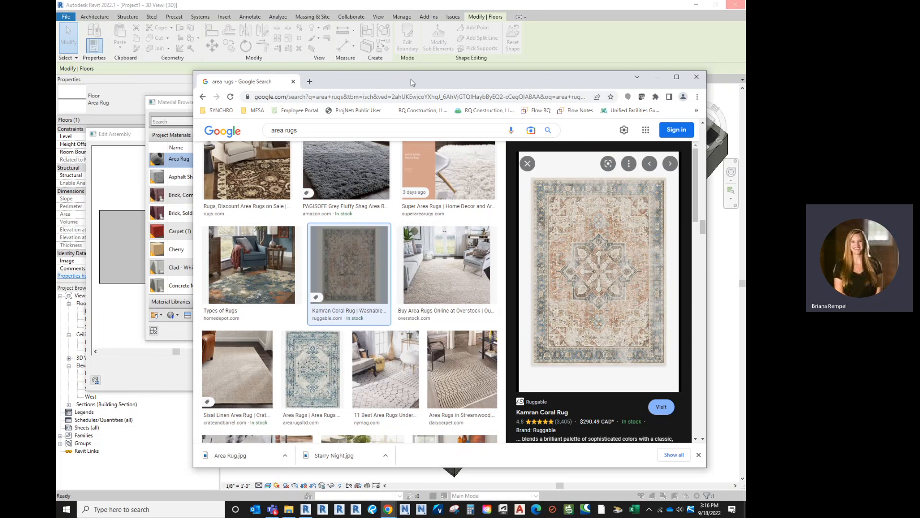
left_click_drag(411, 84, 745, 83)
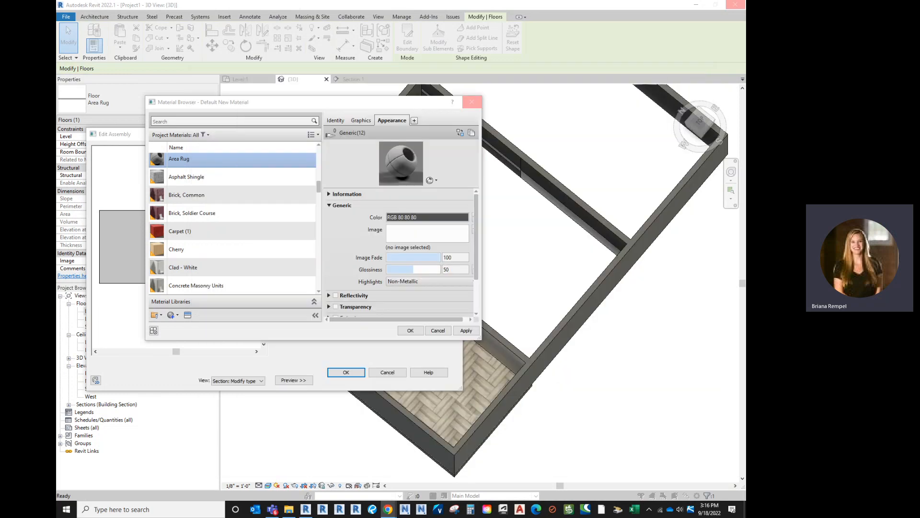
- Examine the seamless tile image results in the other Chrome window, and return to Revit's Material Browser
left_click_drag(479, 1, 479, 53)
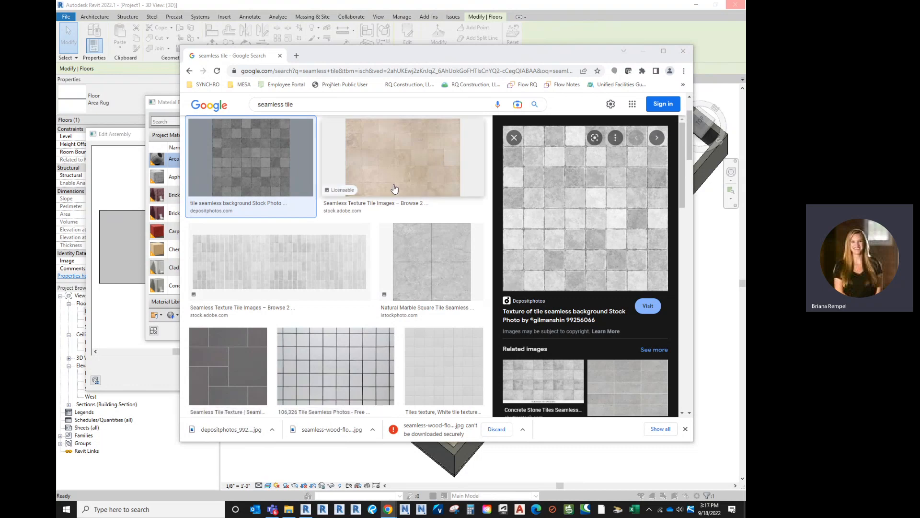
scroll(421, 180, "up", 2)
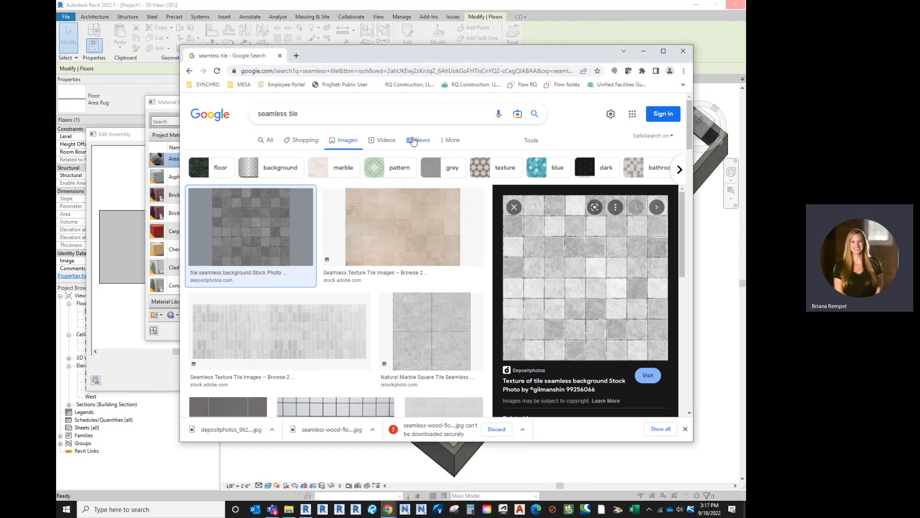
left_click_drag(424, 55, 919, 21)
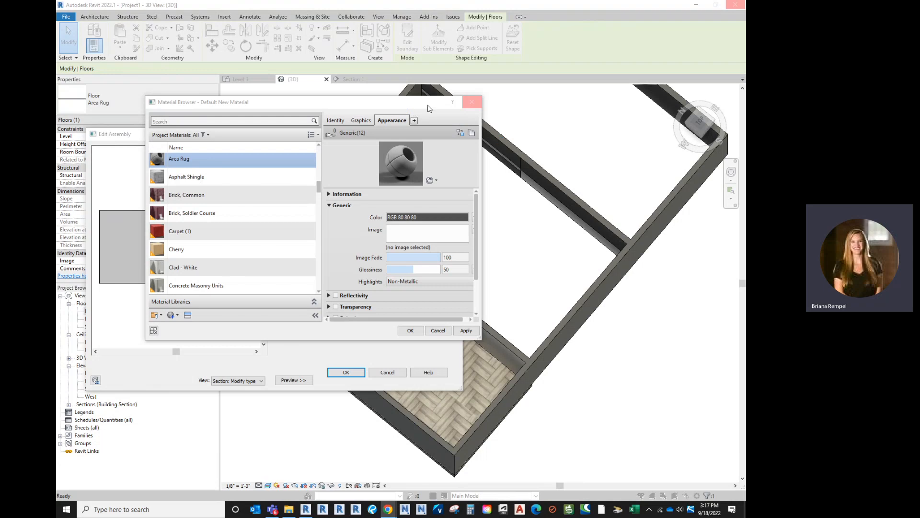
- Review the Kamran Coral Rug preview in Chrome again, and return to the Material Browser in Revit
left_click_drag(424, 106, 444, 106)
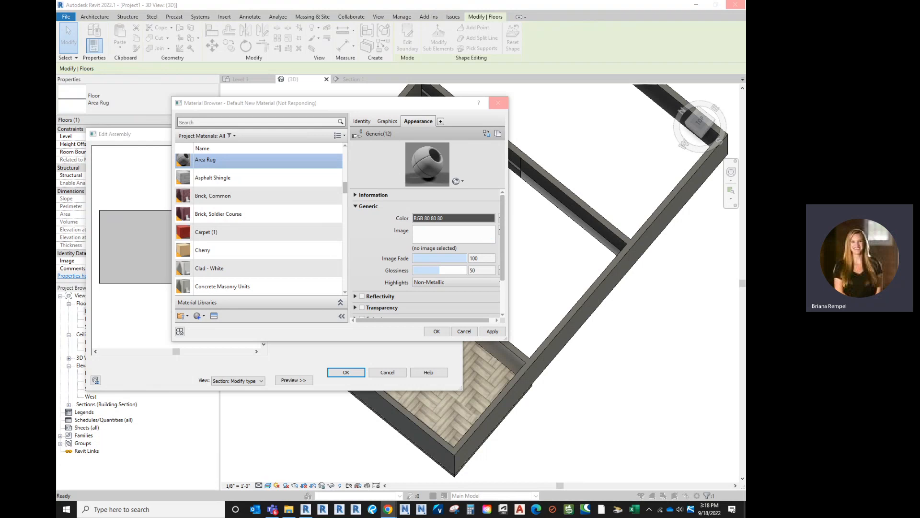
left_click_drag(745, 23, 429, 36)
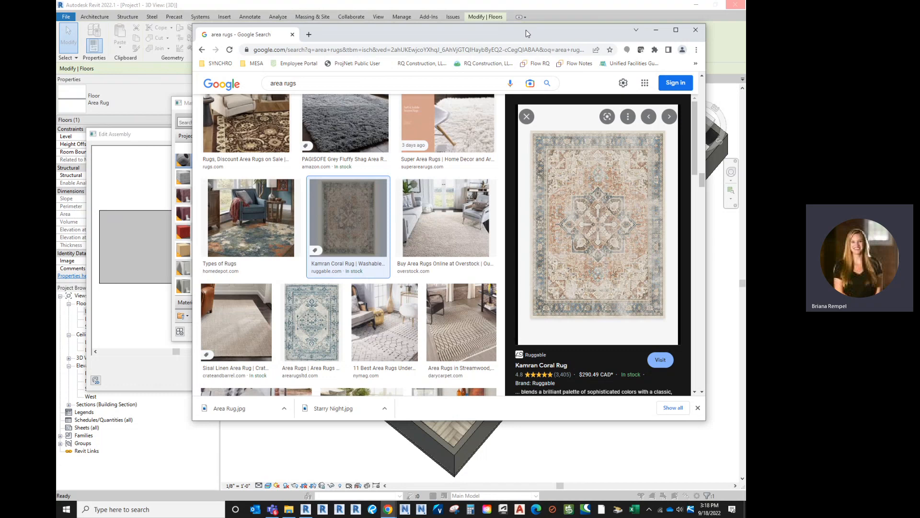
left_click_drag(526, 30, 57, 96)
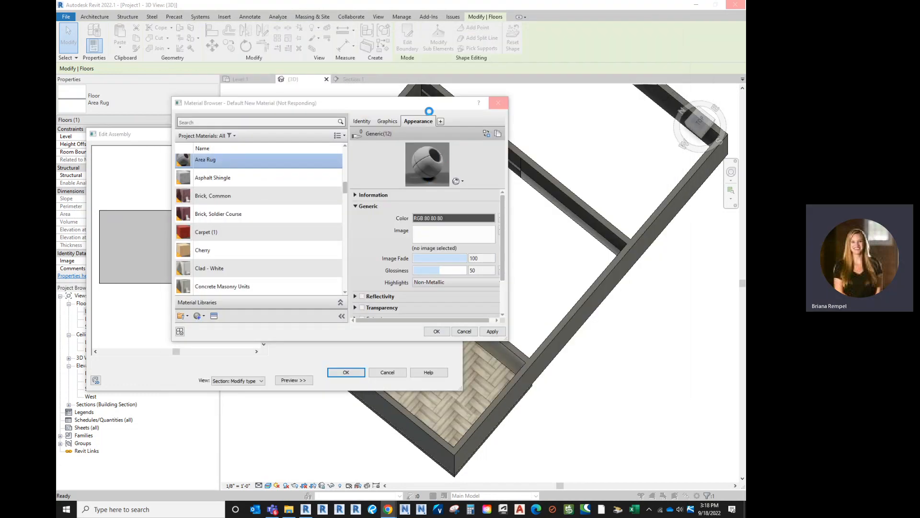